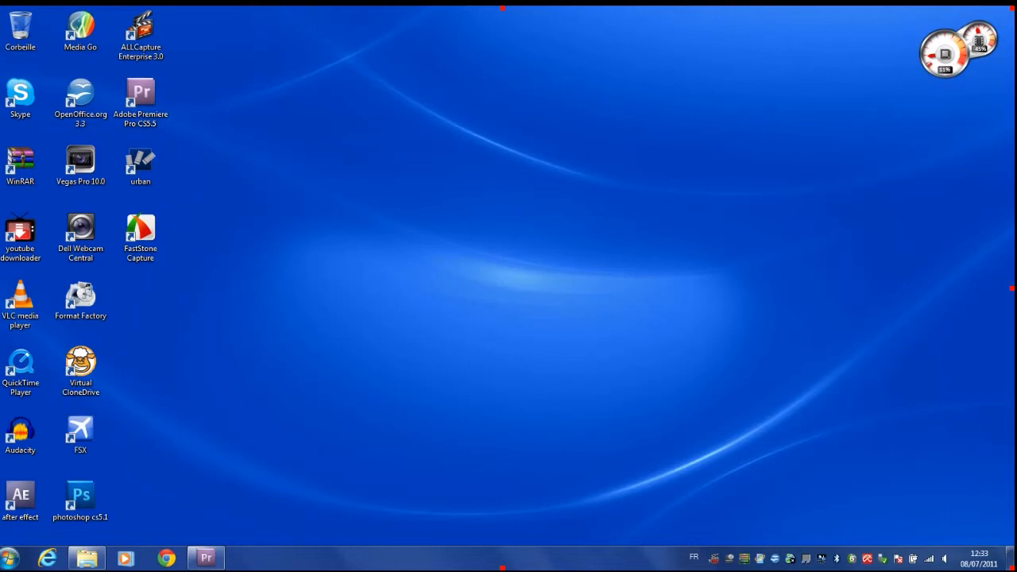
# View the screenshot image 2011-07-08_115753 in the images folder on drive D, and close the viewer.
pyautogui.click(89, 559)
pyautogui.click(516, 290)
pyautogui.click(516, 113)
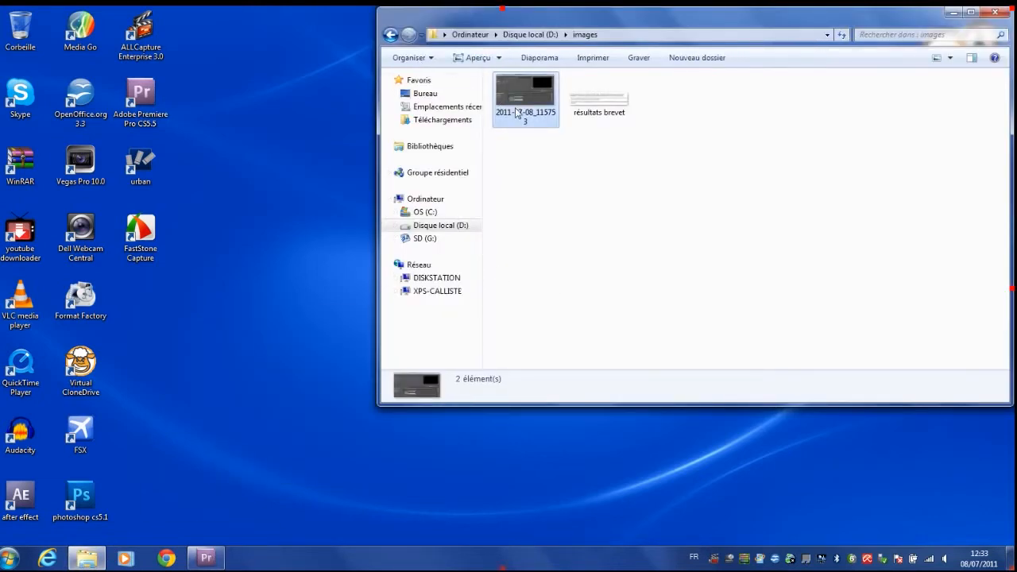
pyautogui.doubleClick(517, 114)
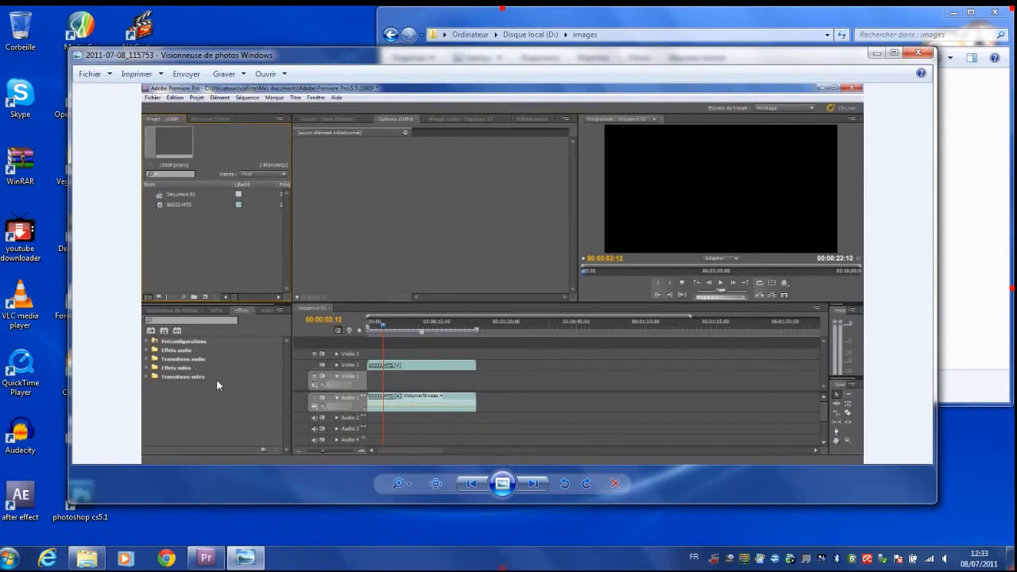
pyautogui.click(919, 53)
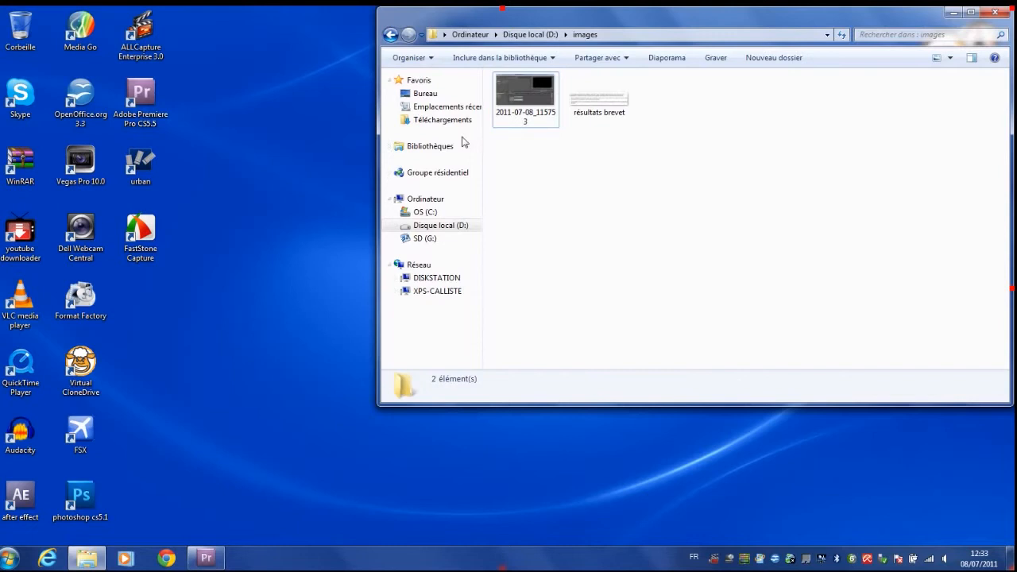
# Preview the video 00034 in the root of drive D, pause it, and close the player and the folder window.
pyautogui.click(390, 34)
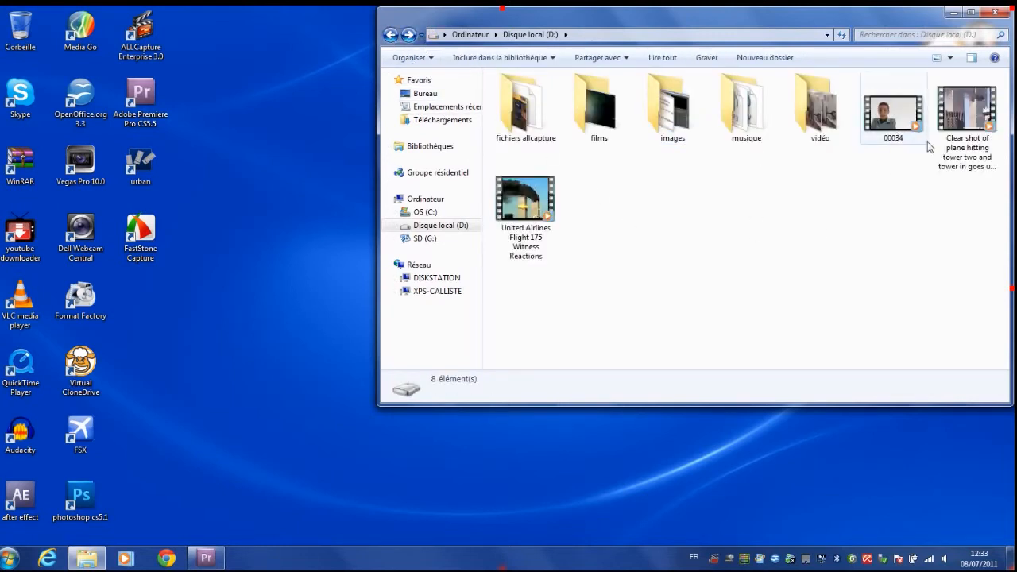
pyautogui.doubleClick(903, 121)
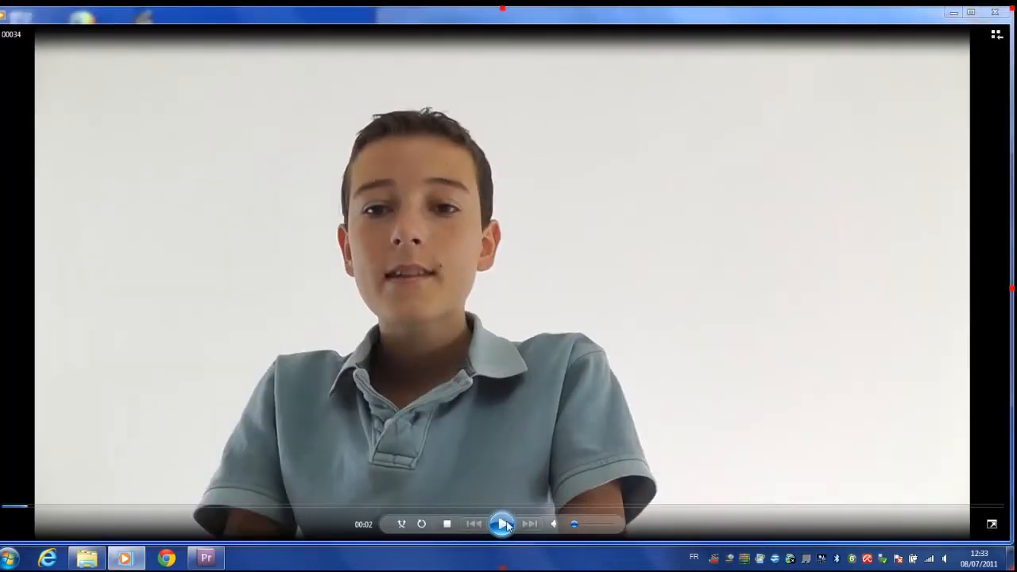
pyautogui.click(503, 525)
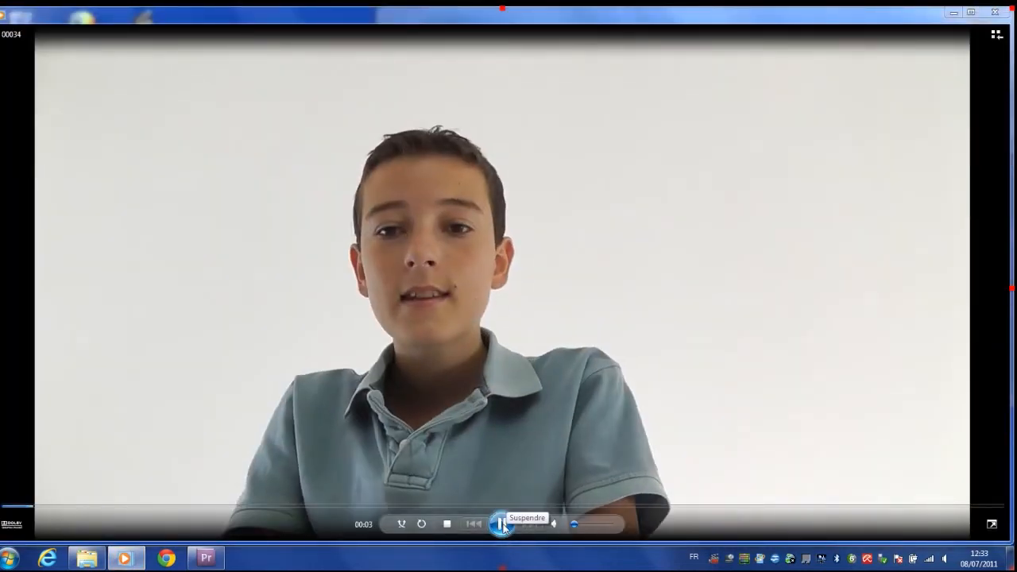
pyautogui.click(503, 525)
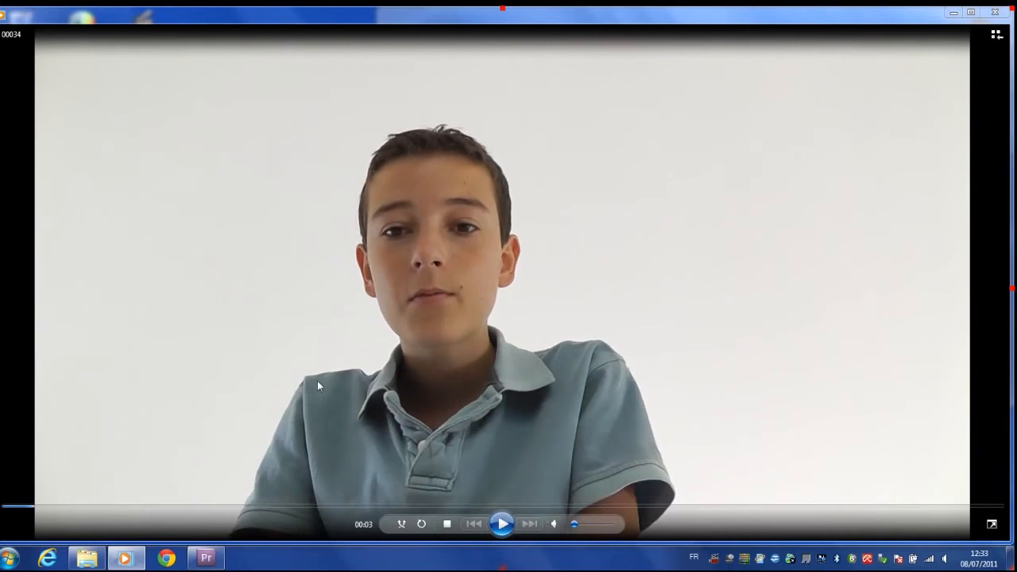
pyautogui.click(996, 13)
pyautogui.click(865, 236)
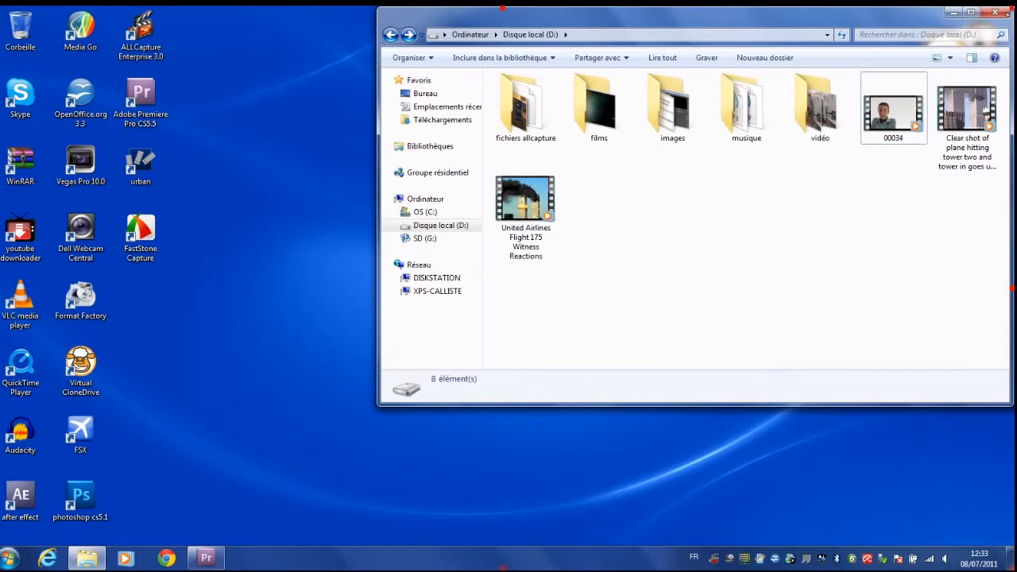
pyautogui.click(994, 12)
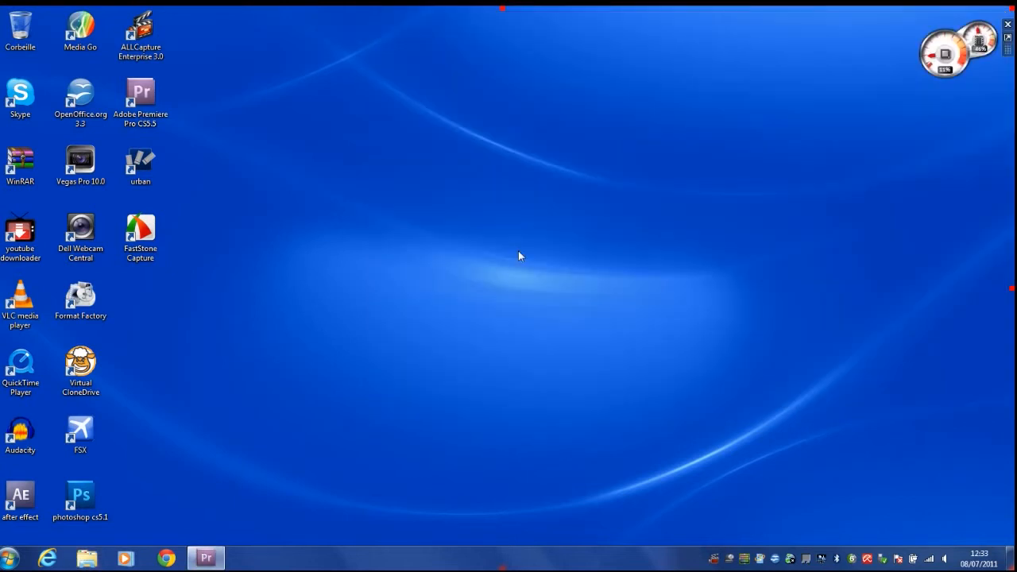
# Switch to Premiere Pro and place 2011-07-08_115753.png at the start of track Vidéo 1.
pyautogui.click(206, 558)
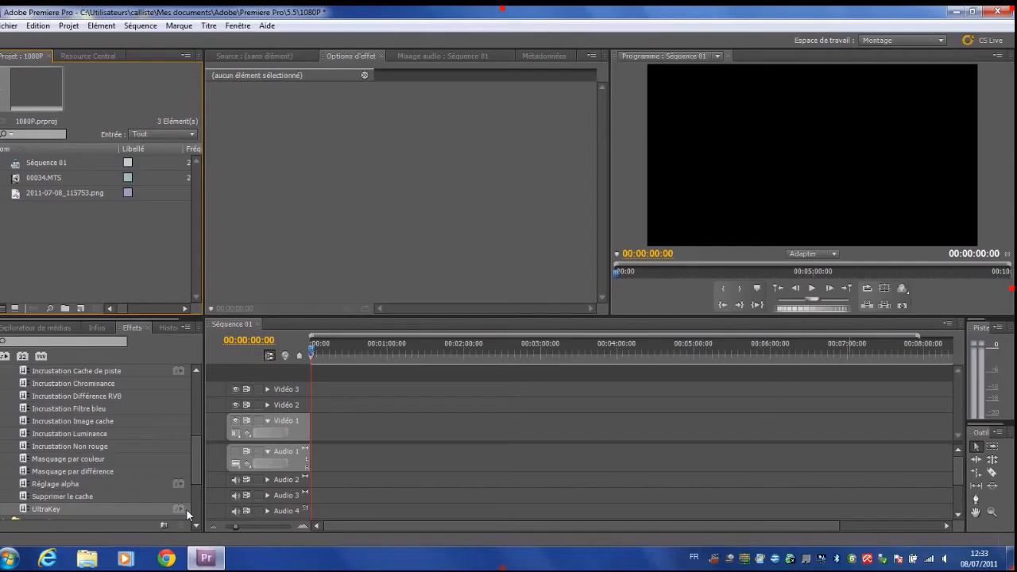
pyautogui.click(16, 180)
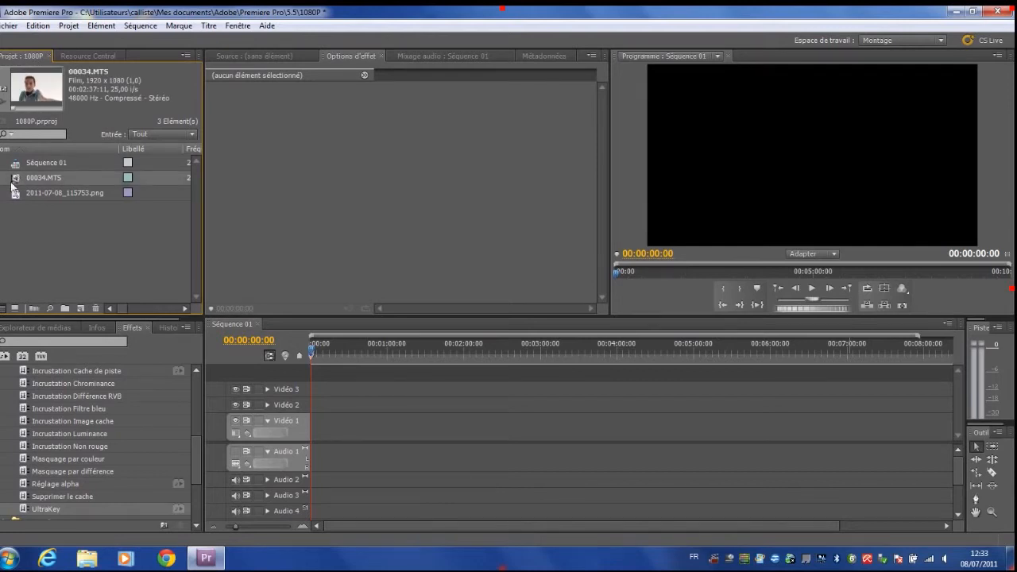
pyautogui.click(14, 195)
pyautogui.moveTo(22, 193); pyautogui.dragTo(332, 422)
pyautogui.click(317, 422)
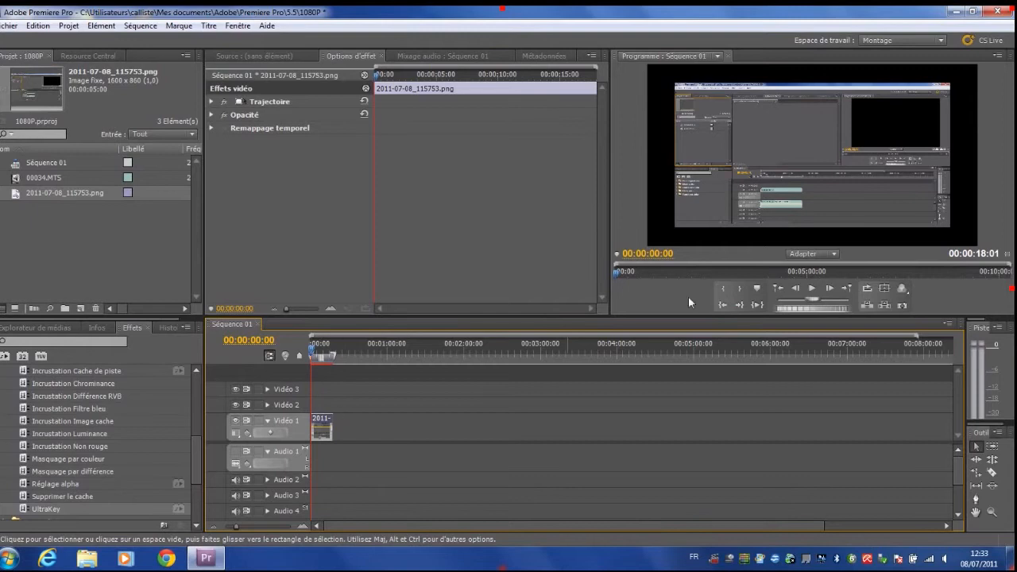
# Enlarge the screenshot image to fill the frame, with a scale height of 124,1 and a scale width of 121,1.
pyautogui.click(284, 103)
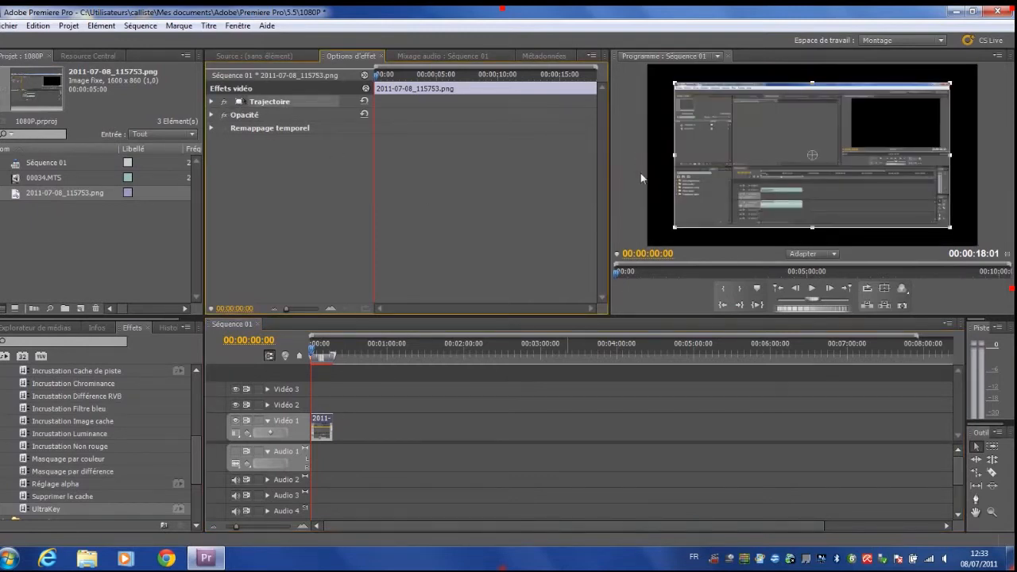
pyautogui.moveTo(675, 154); pyautogui.dragTo(650, 154)
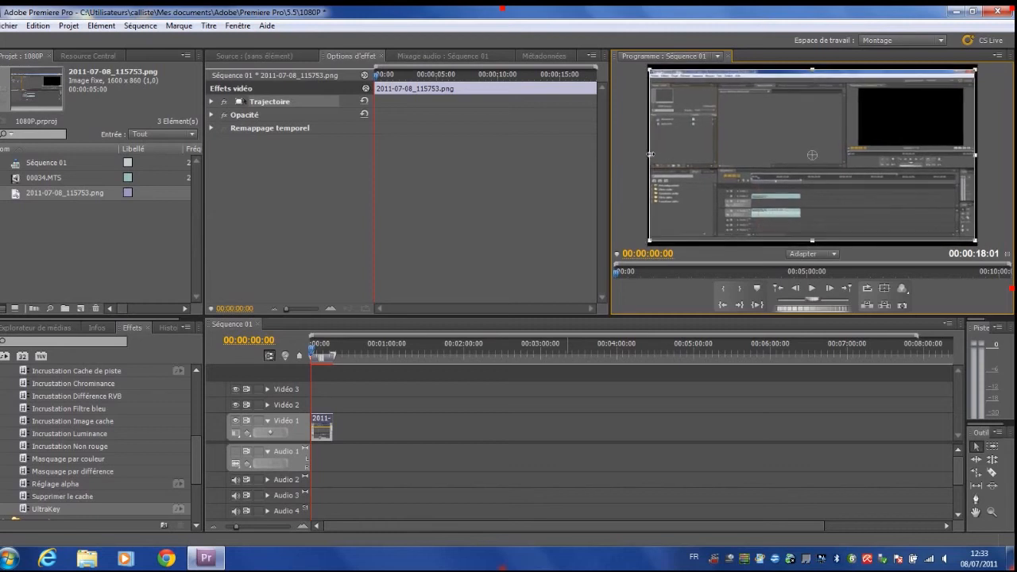
pyautogui.click(212, 101)
pyautogui.click(291, 153)
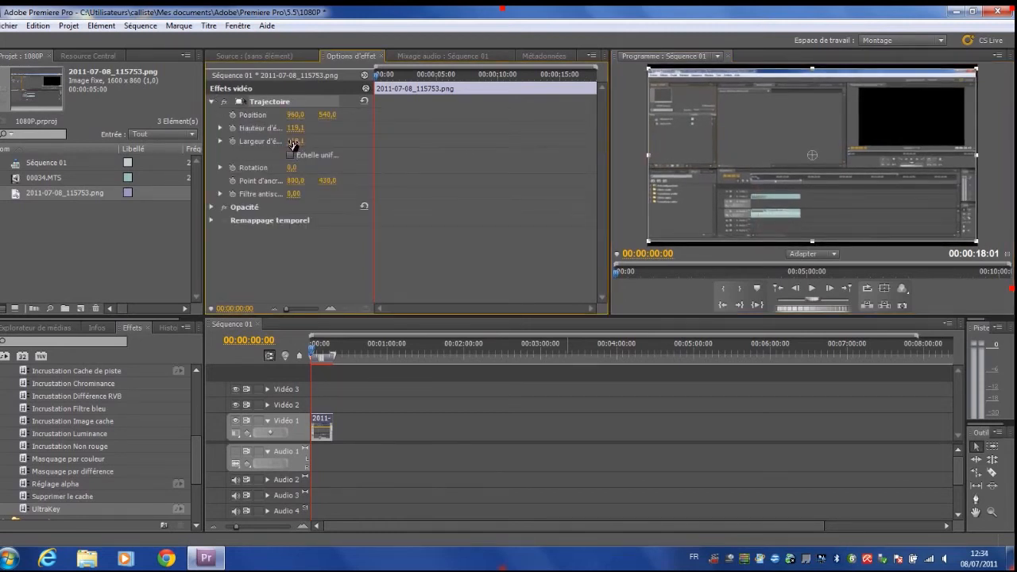
pyautogui.moveTo(296, 141)
pyautogui.mouseDown()
pyautogui.moveTo(296, 128)
pyautogui.moveTo(301, 141)
pyautogui.mouseUp()
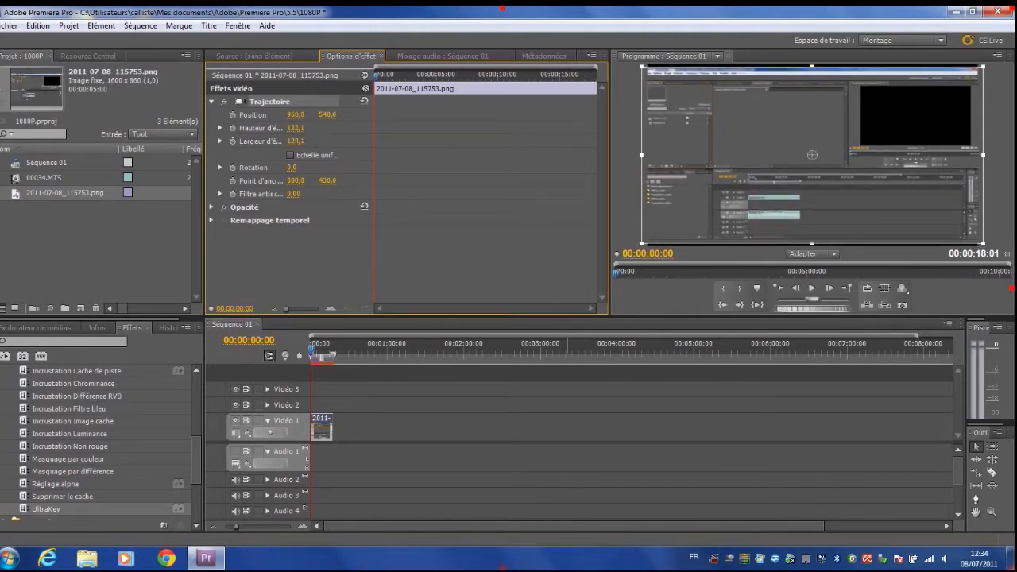
pyautogui.moveTo(295, 128); pyautogui.dragTo(300, 128)
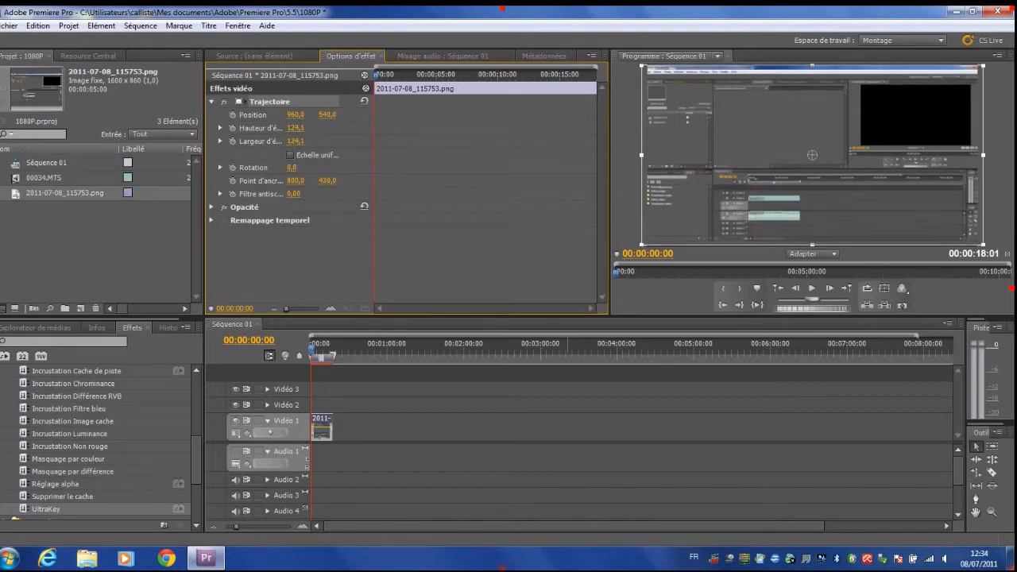
pyautogui.moveTo(296, 140); pyautogui.dragTo(290, 141)
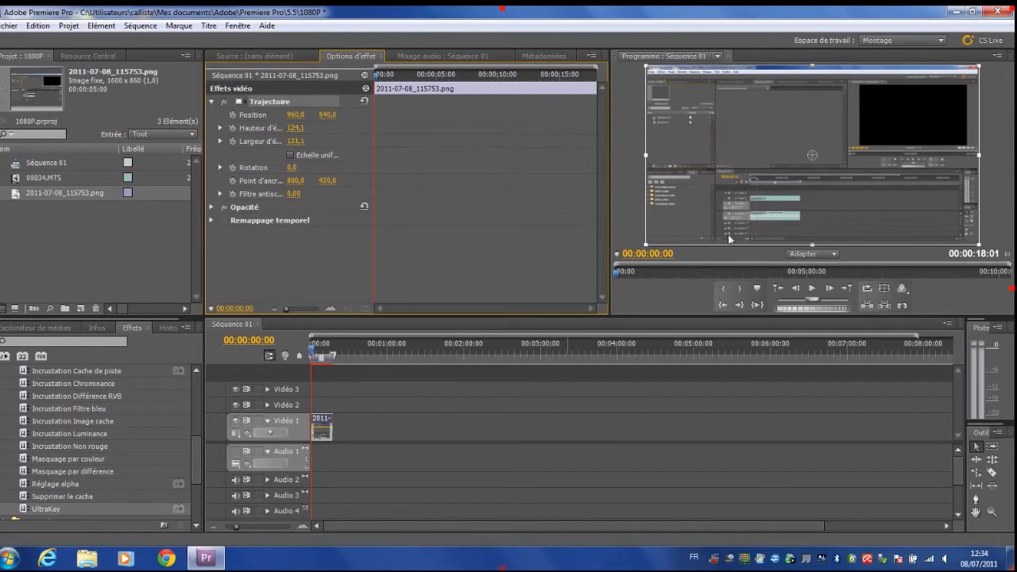
pyautogui.click(211, 101)
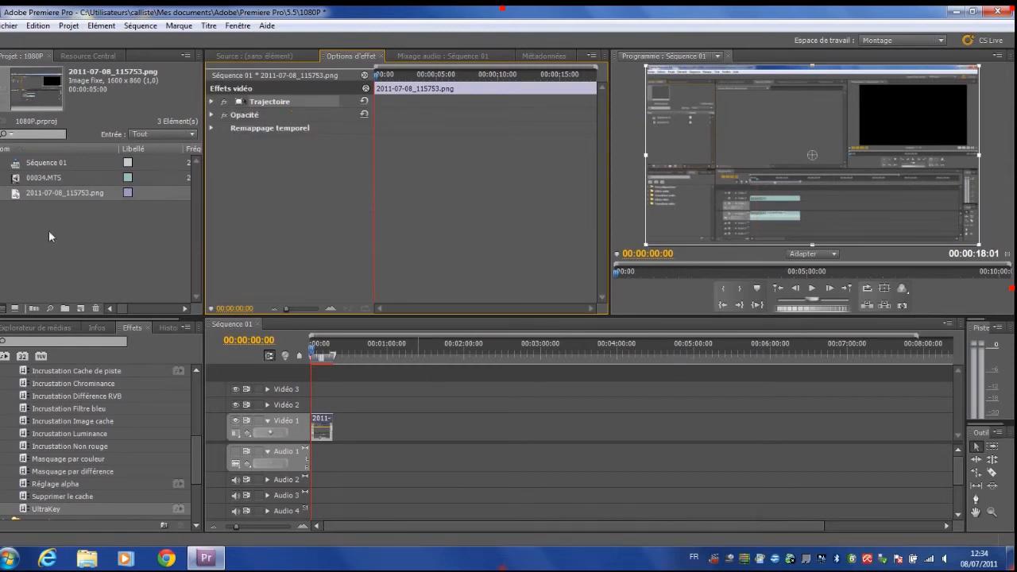
# Place 00034.MTS at the start of Vidéo 2, cut it at the end of the image clip and delete the remainder.
pyautogui.click(36, 178)
pyautogui.moveTo(36, 178); pyautogui.dragTo(337, 406)
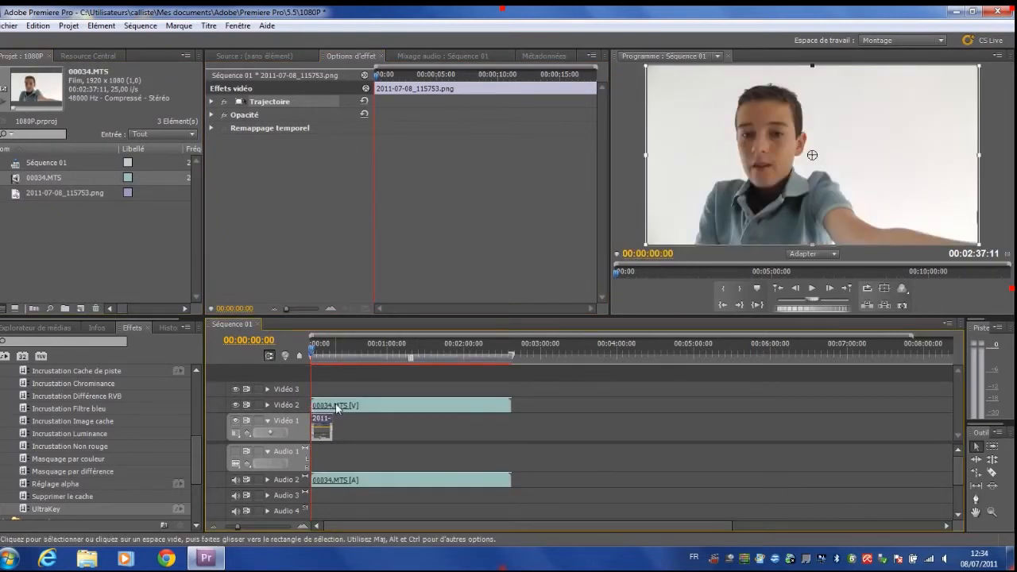
pyautogui.click(340, 406)
pyautogui.press('c')
pyautogui.click(334, 405)
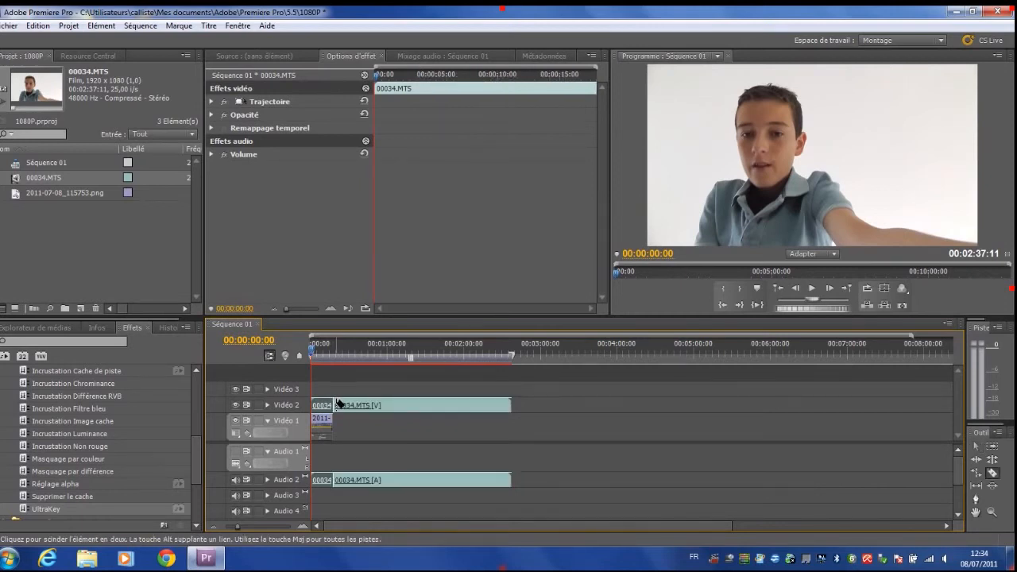
pyautogui.press('v')
pyautogui.click(345, 405)
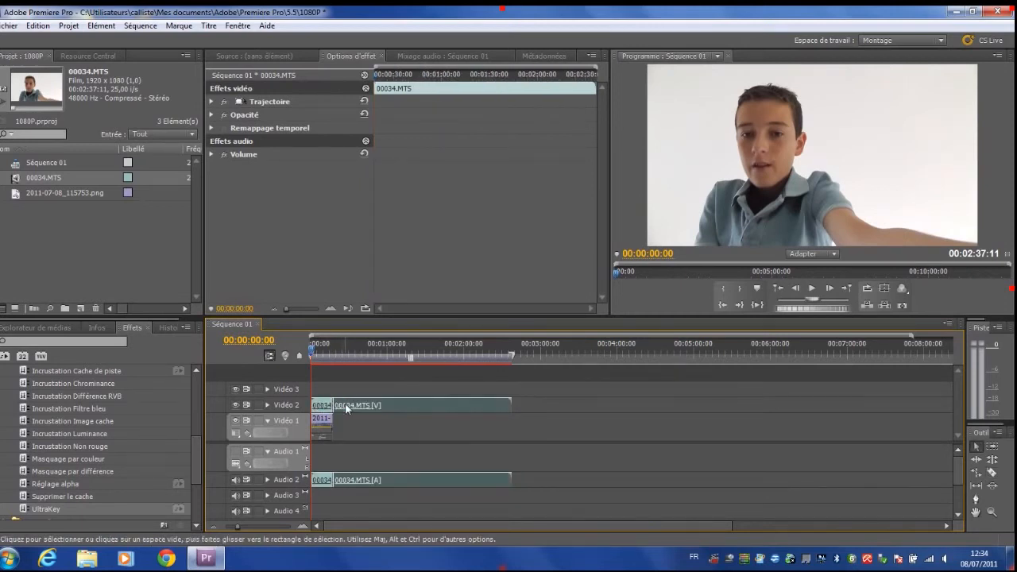
pyautogui.press('Delete')
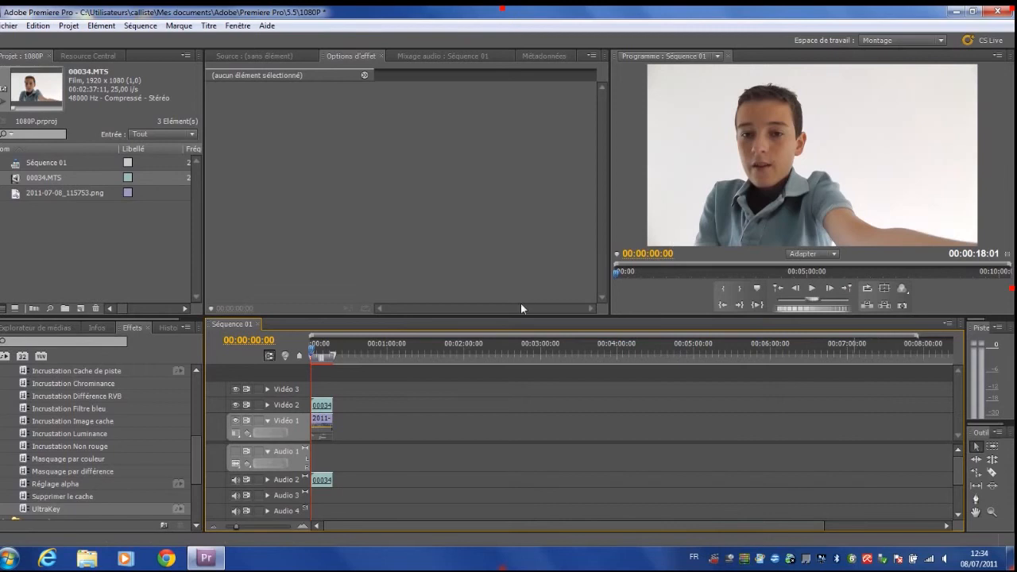
# Toggle the output of track Vidéo 2 off and on to compare the video with the image underneath.
pyautogui.click(236, 406)
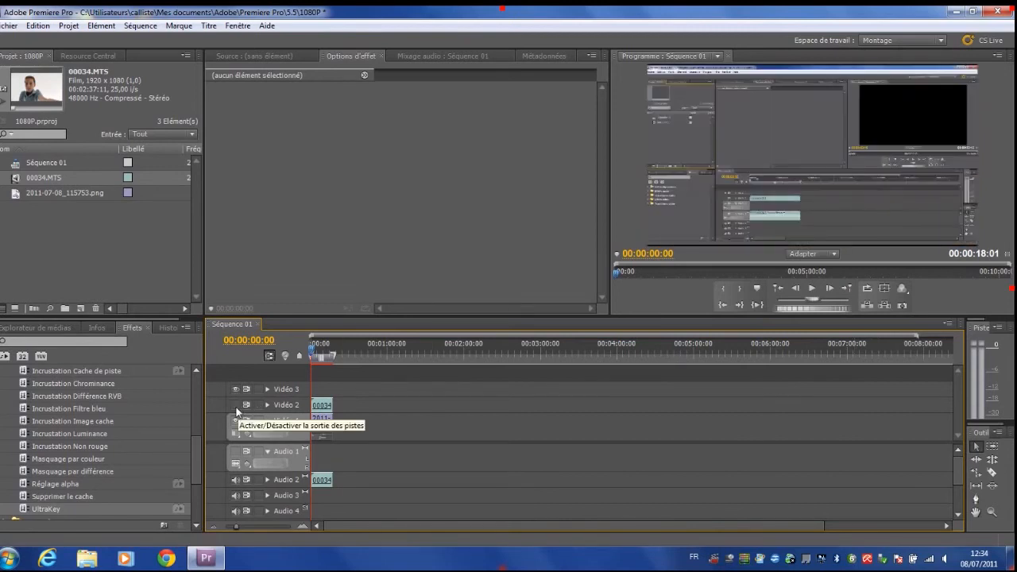
pyautogui.click(236, 405)
pyautogui.click(235, 405)
pyautogui.click(235, 406)
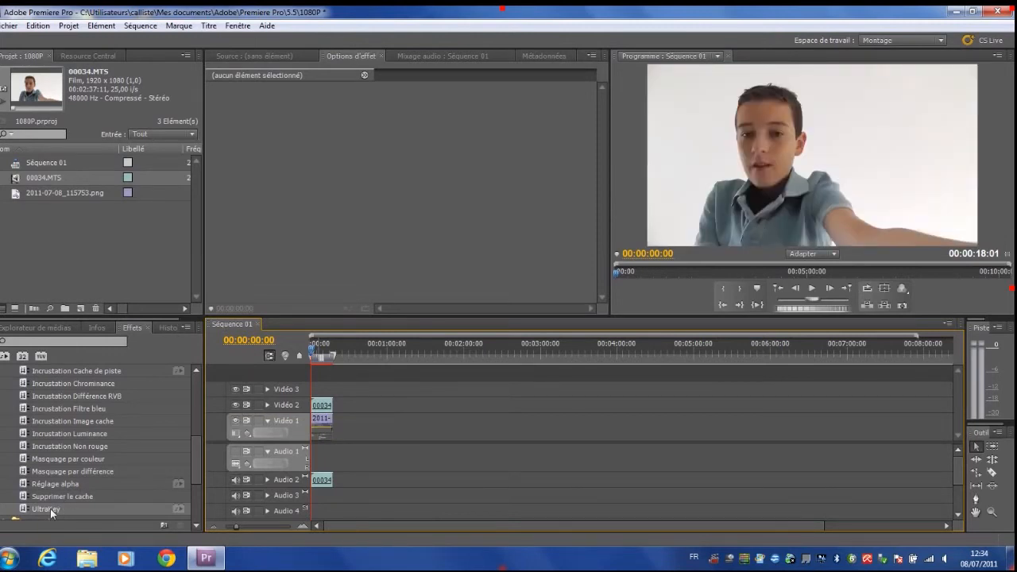
# Apply UltraKey to the 00034.MTS clip on Vidéo 2 and sample its key colour from the white background, trying several spots beside the person.
pyautogui.moveTo(50, 509); pyautogui.dragTo(322, 407)
pyautogui.moveTo(315, 175); pyautogui.dragTo(953, 209)
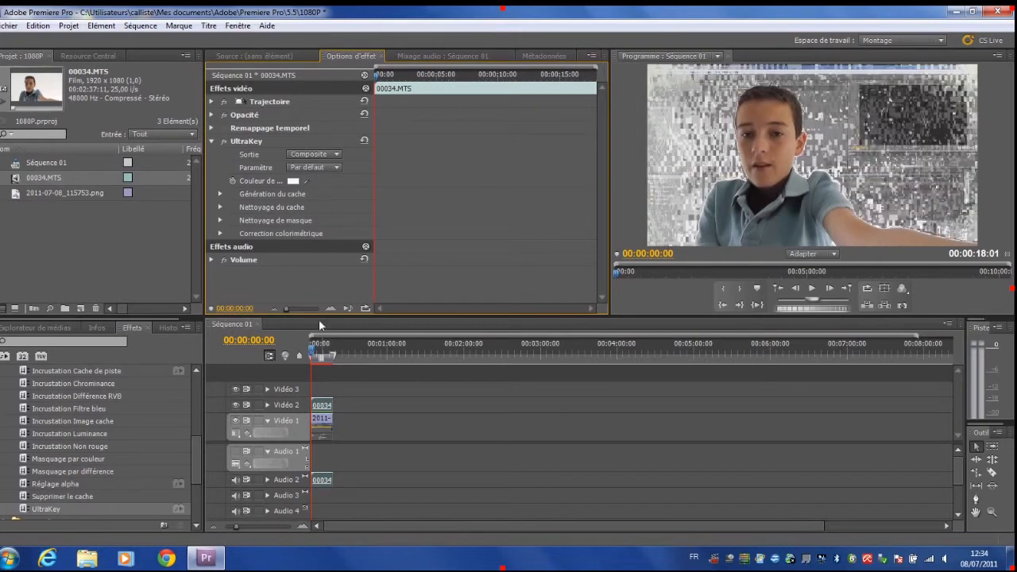
pyautogui.moveTo(310, 180); pyautogui.dragTo(974, 223)
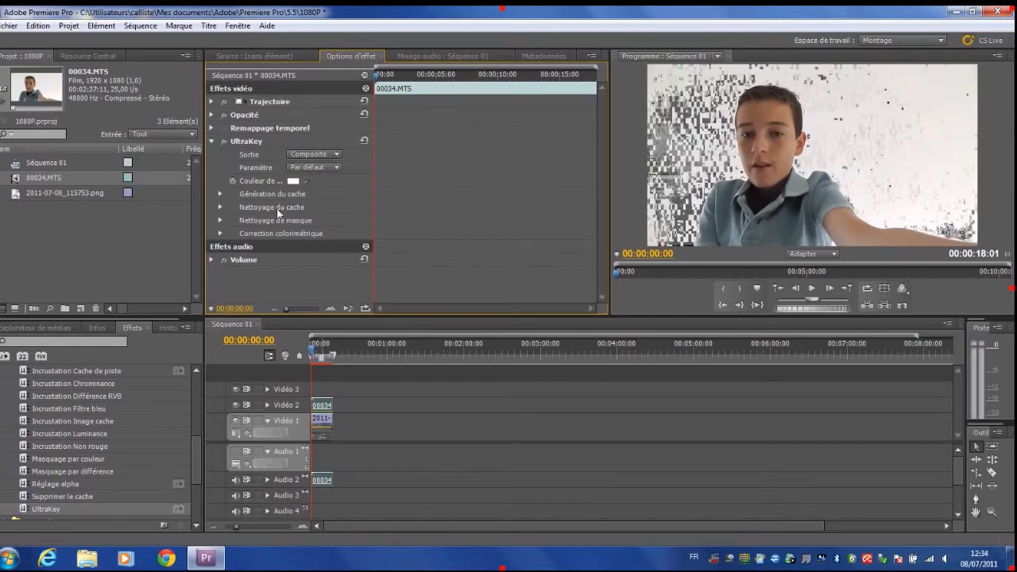
pyautogui.moveTo(307, 181); pyautogui.dragTo(931, 188)
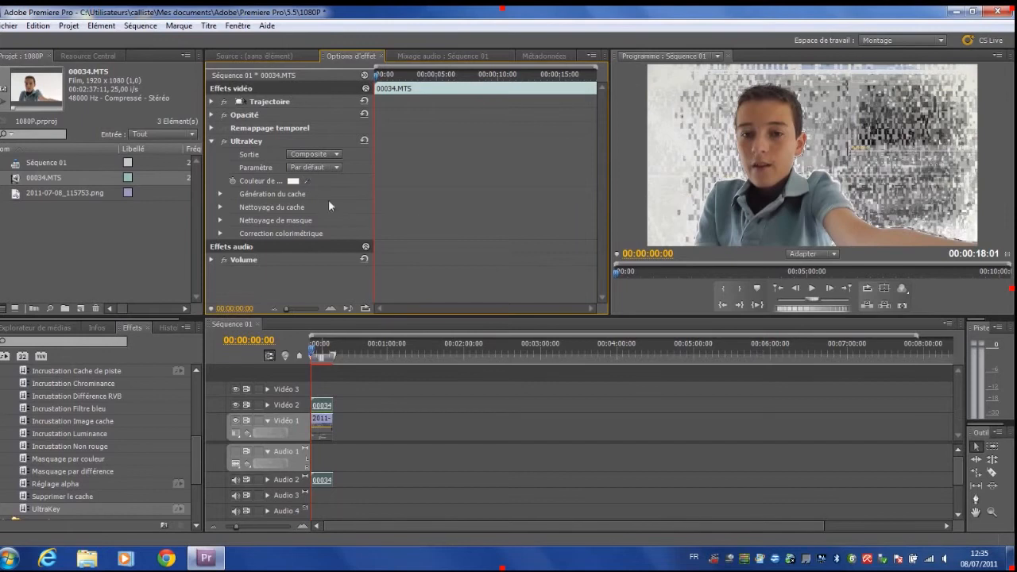
pyautogui.moveTo(307, 180); pyautogui.dragTo(910, 165)
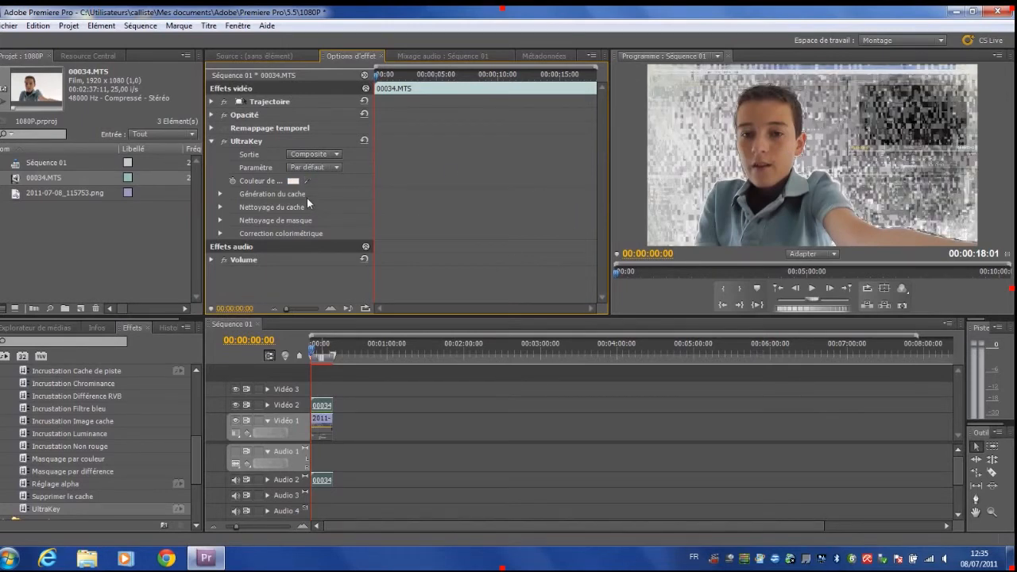
pyautogui.moveTo(310, 178); pyautogui.dragTo(947, 210)
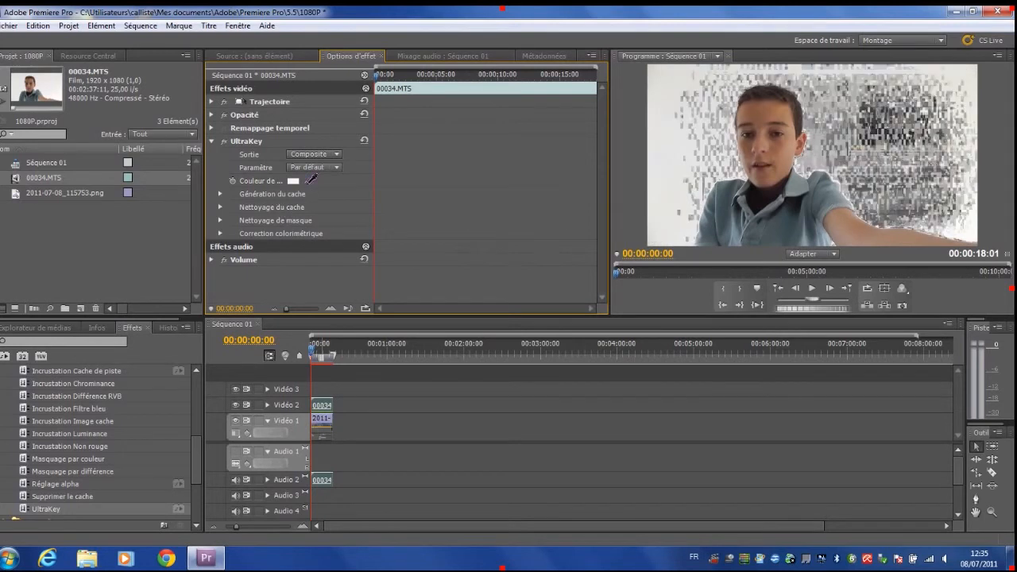
pyautogui.moveTo(310, 180); pyautogui.dragTo(939, 210)
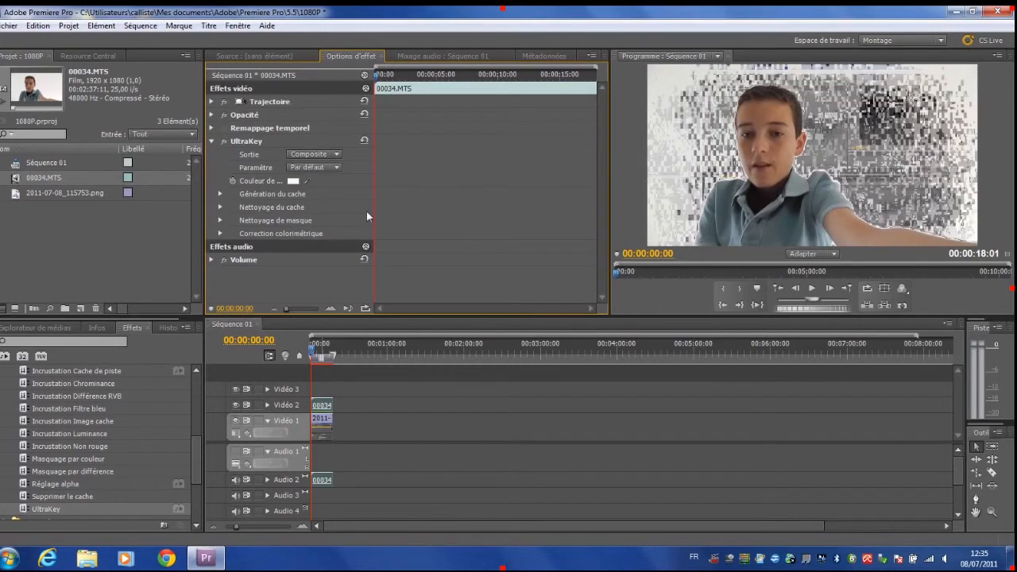
pyautogui.moveTo(308, 181); pyautogui.dragTo(936, 214)
pyautogui.moveTo(314, 183); pyautogui.dragTo(957, 216)
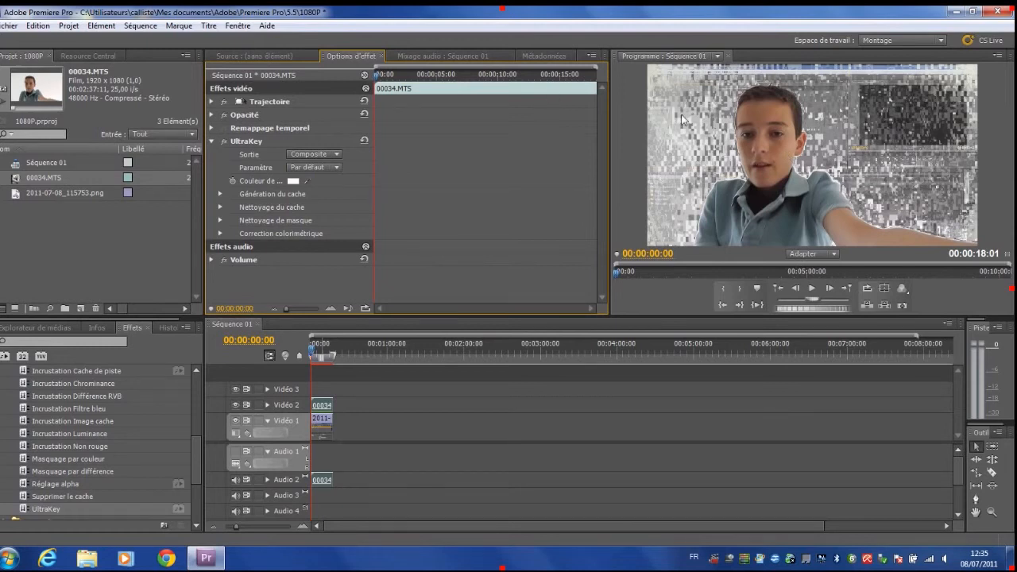
# Set UltraKey's matte generation to Transparence 100, Tons clairs 100, Ombre 74, Tolérance 0 and Piédestal 100.
pyautogui.click(221, 194)
pyautogui.moveTo(291, 208); pyautogui.dragTo(288, 233)
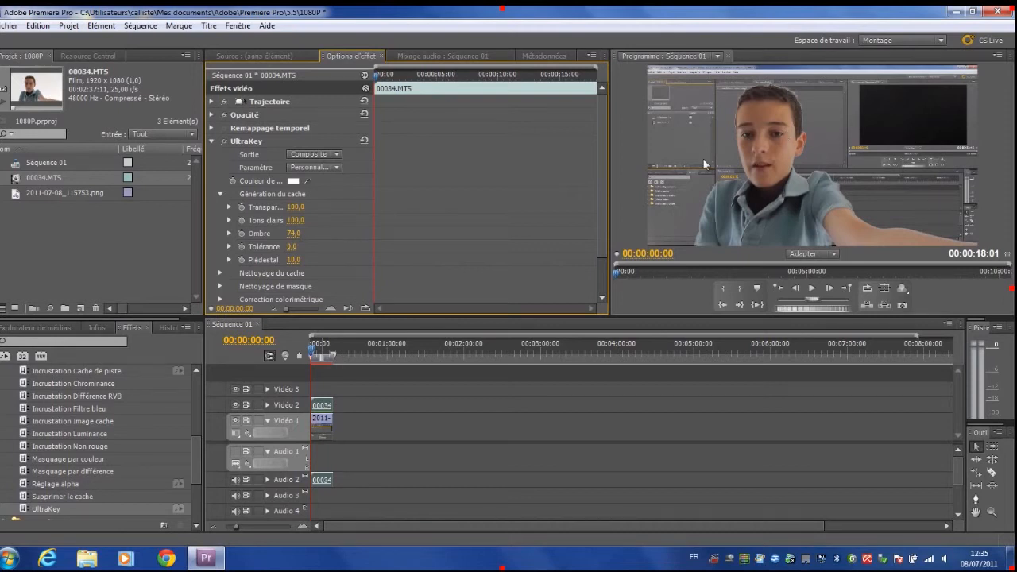
pyautogui.moveTo(297, 260); pyautogui.dragTo(344, 261)
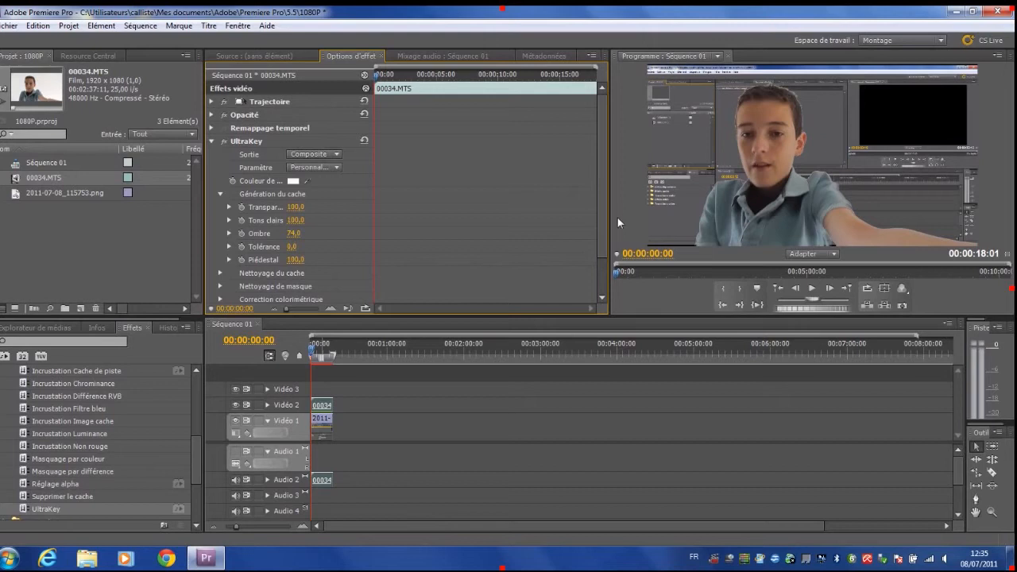
pyautogui.moveTo(603, 208); pyautogui.dragTo(588, 235)
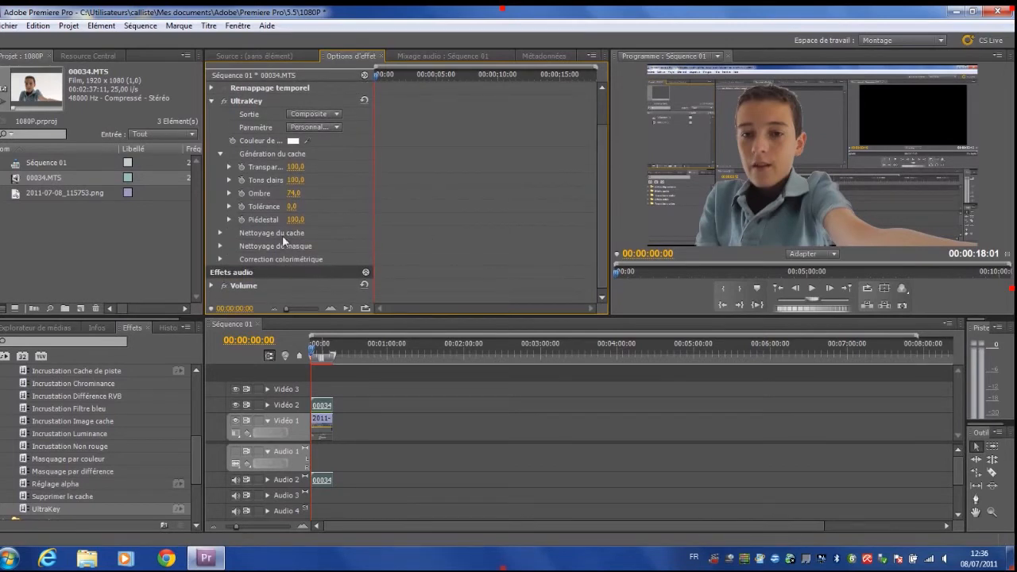
# Set UltraKey's matte cleanup (Nettoyage du cache) to Erodé 100 and Contraste 100.
pyautogui.click(220, 232)
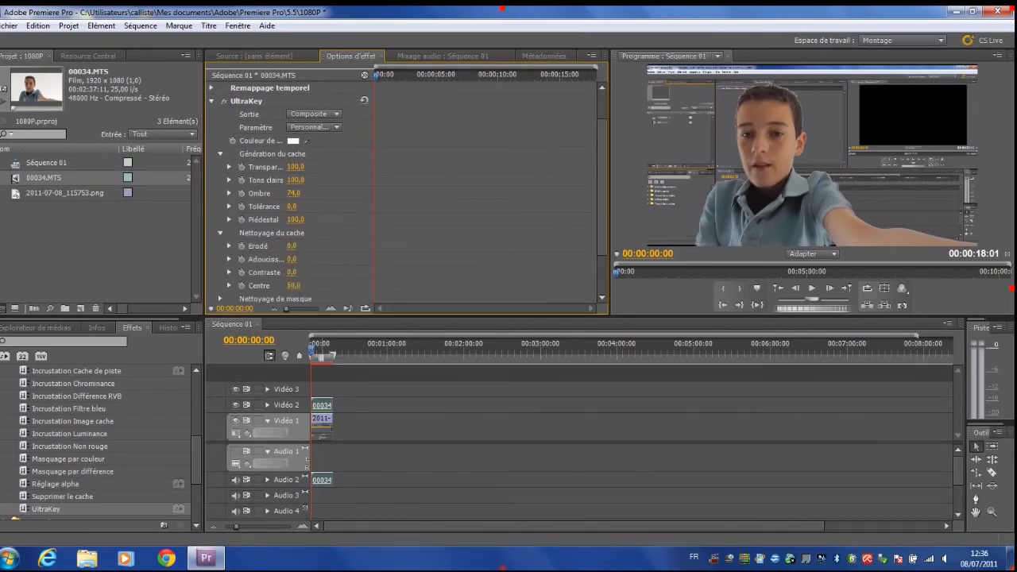
pyautogui.moveTo(293, 246)
pyautogui.mouseDown()
pyautogui.moveTo(313, 245)
pyautogui.moveTo(303, 245)
pyautogui.moveTo(312, 259)
pyautogui.moveTo(286, 259)
pyautogui.mouseUp()
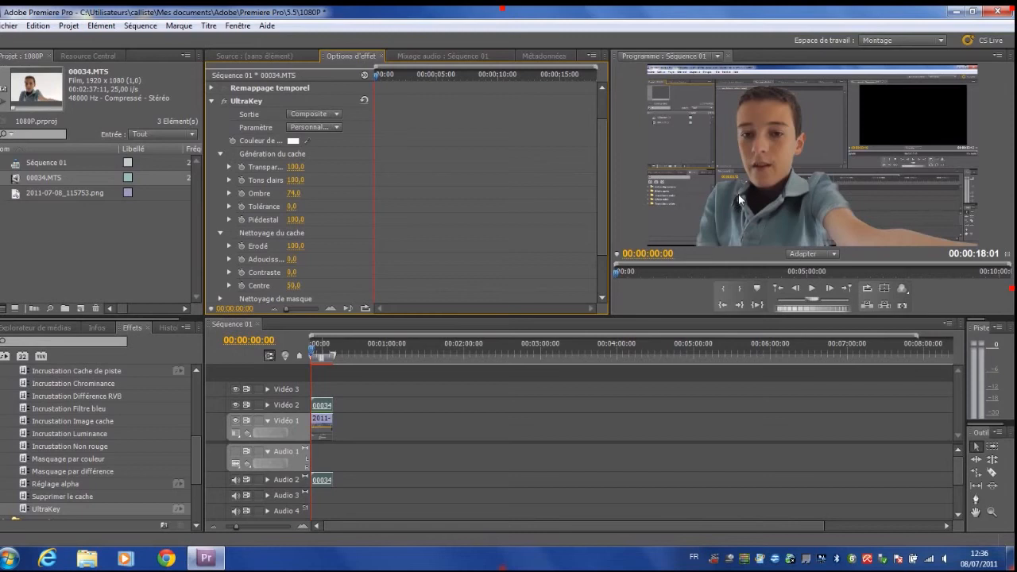
pyautogui.moveTo(291, 272); pyautogui.dragTo(349, 274)
# Set UltraKey's mask cleanup (Nettoyage de masque) to desaturation 0 and Etendue 50, and collapse the effect's parameter groups.
pyautogui.moveTo(602, 229); pyautogui.dragTo(581, 261)
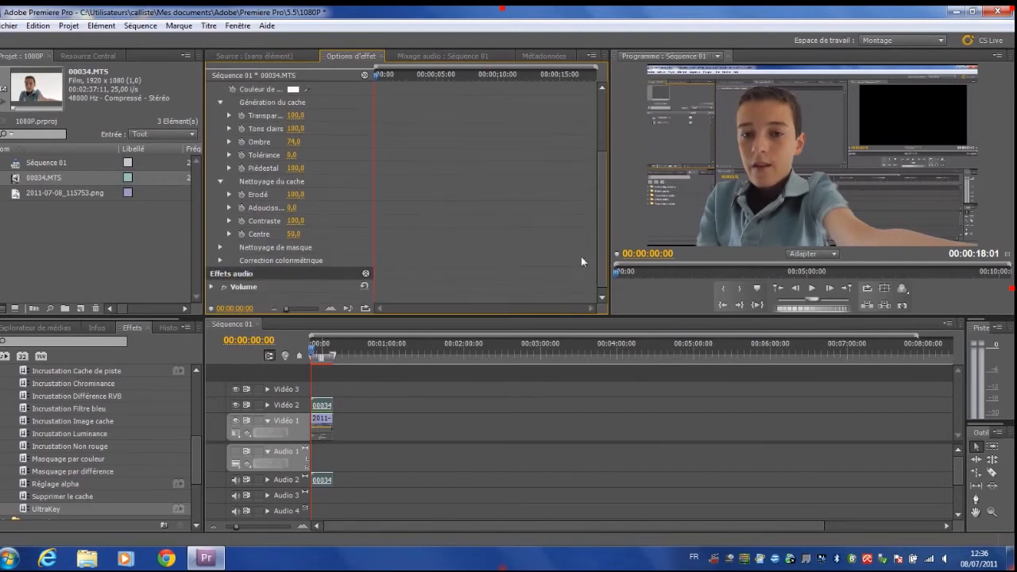
pyautogui.click(220, 246)
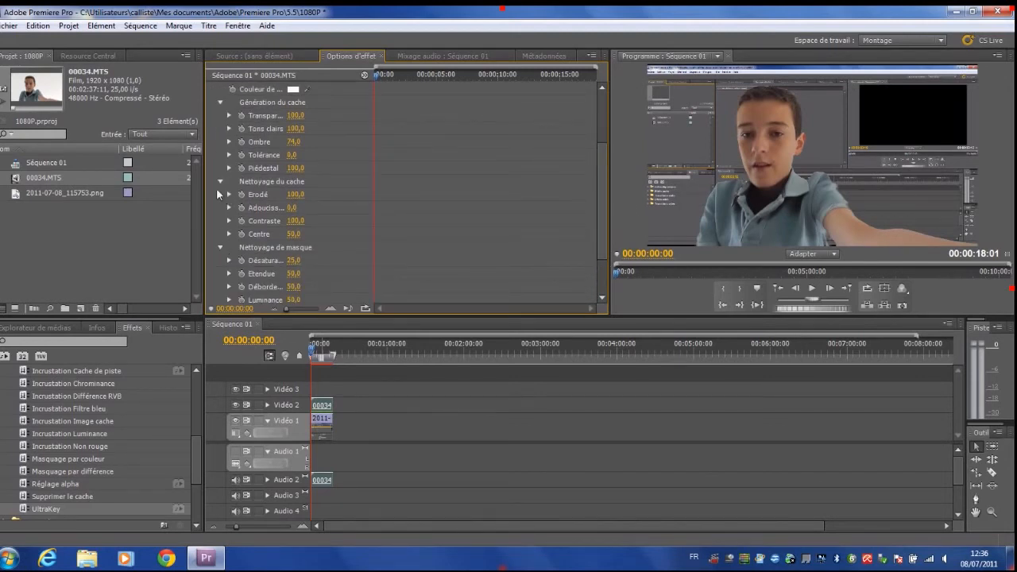
pyautogui.click(221, 181)
pyautogui.moveTo(293, 208); pyautogui.dragTo(352, 207)
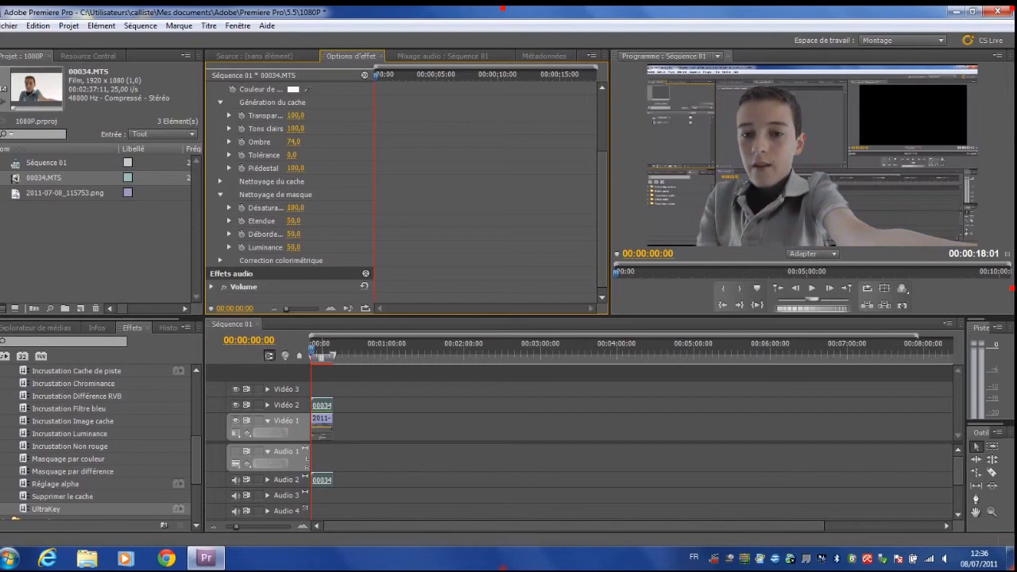
pyautogui.moveTo(294, 221)
pyautogui.mouseDown()
pyautogui.moveTo(333, 221)
pyautogui.moveTo(285, 223)
pyautogui.mouseUp()
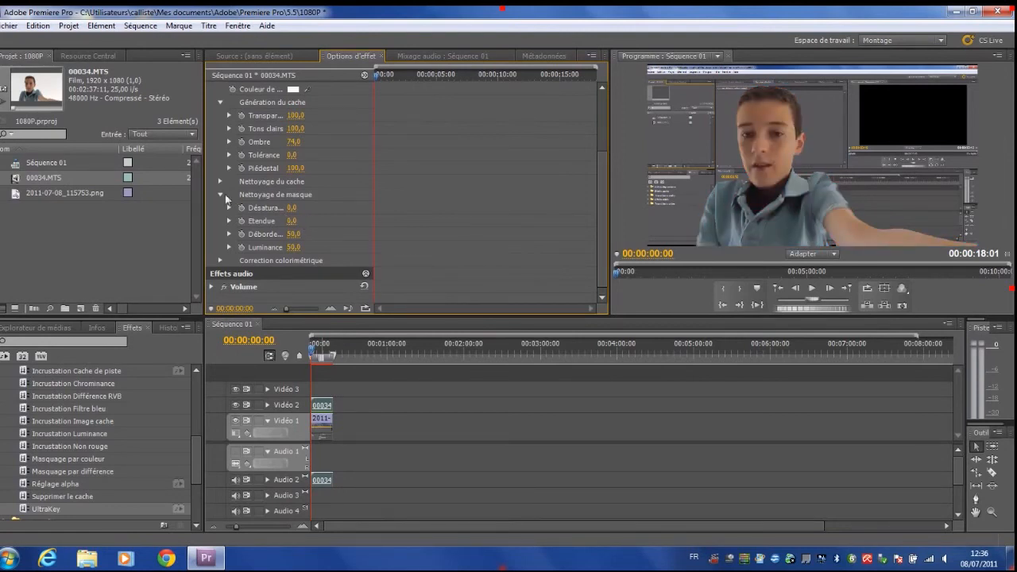
pyautogui.click(293, 221)
pyautogui.write('50')
pyautogui.click(220, 194)
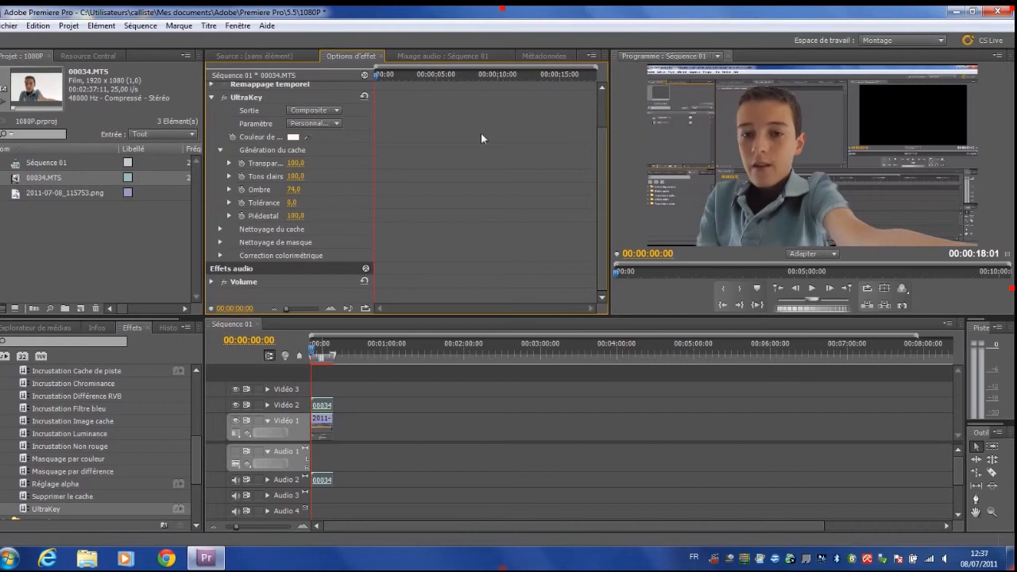
pyautogui.click(220, 151)
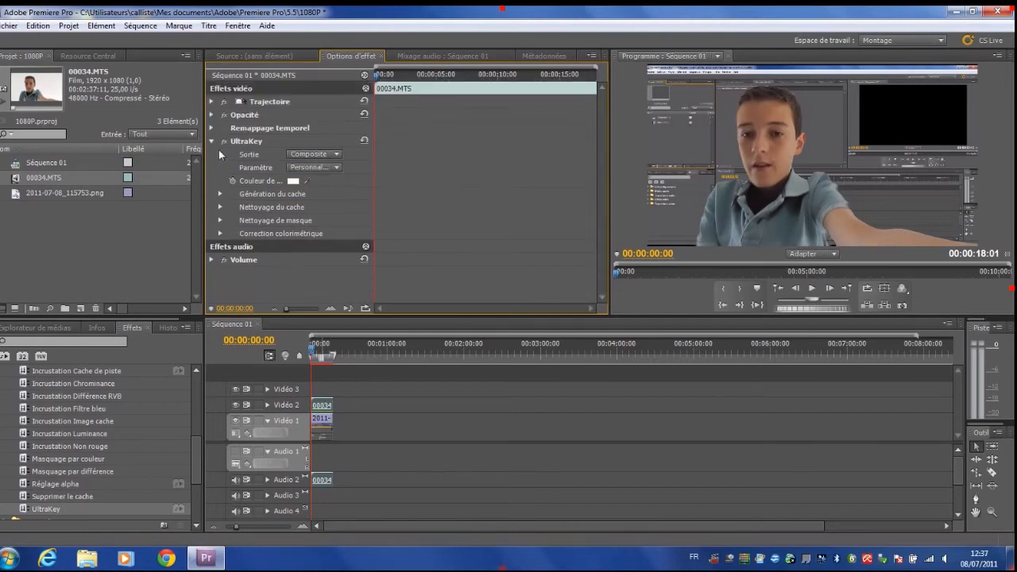
# Play the opening seconds of the sequence to check the keyed person over the image.
pyautogui.click(812, 288)
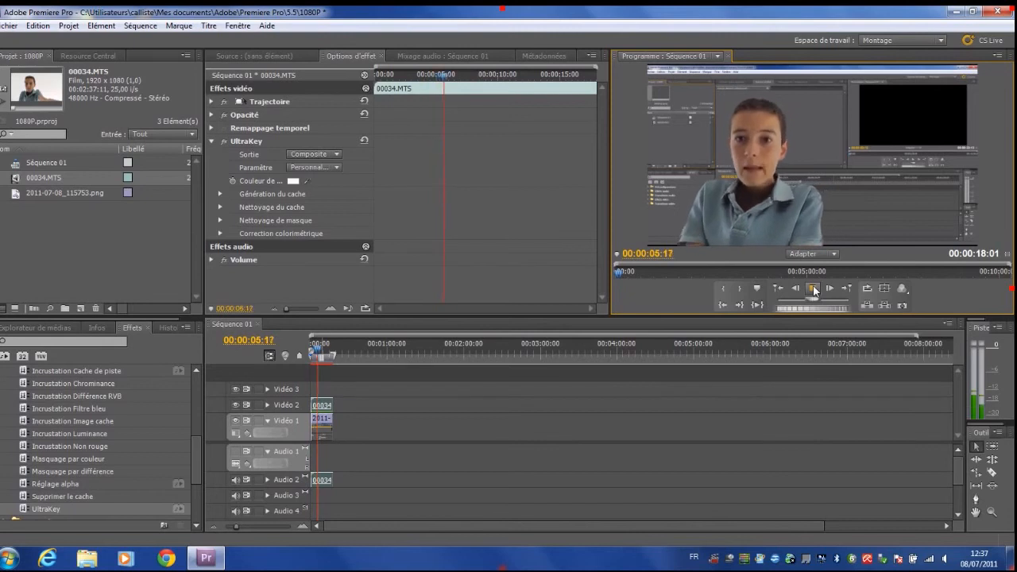
pyautogui.click(812, 289)
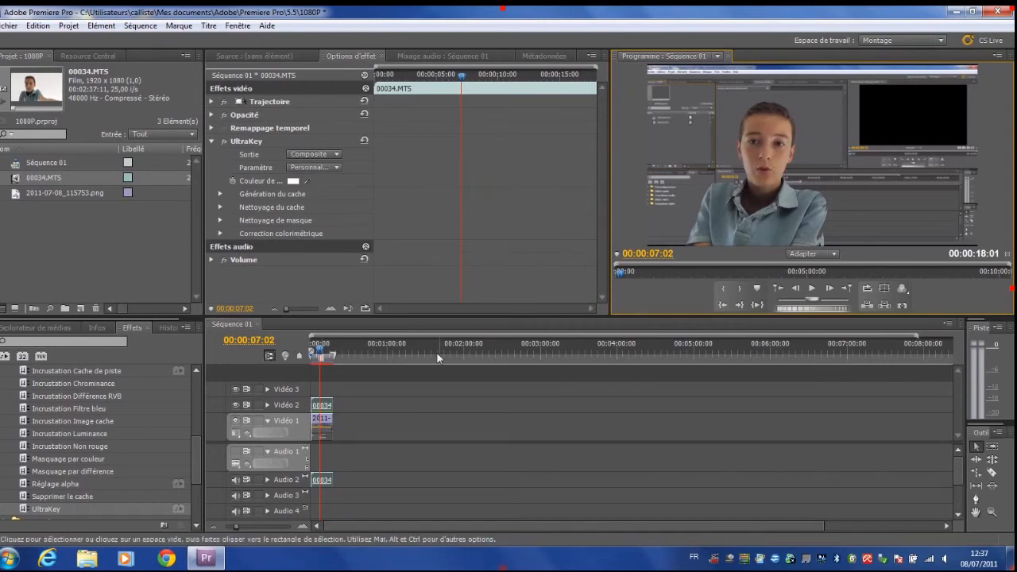
# Move the image clip away from the sequence start to view the keyed clip alone, and put it back at the start.
pyautogui.moveTo(325, 420); pyautogui.dragTo(333, 417)
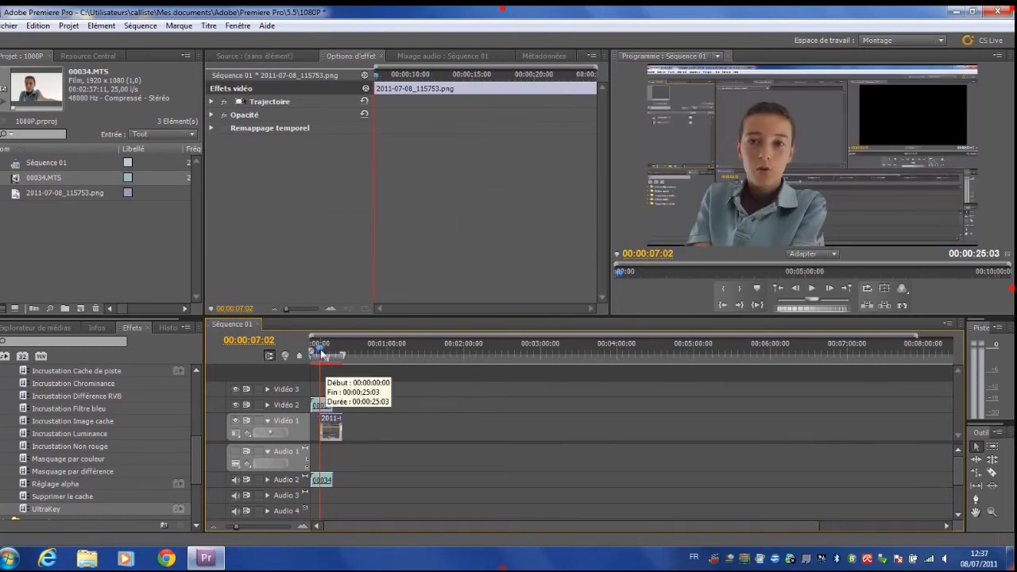
pyautogui.click(312, 349)
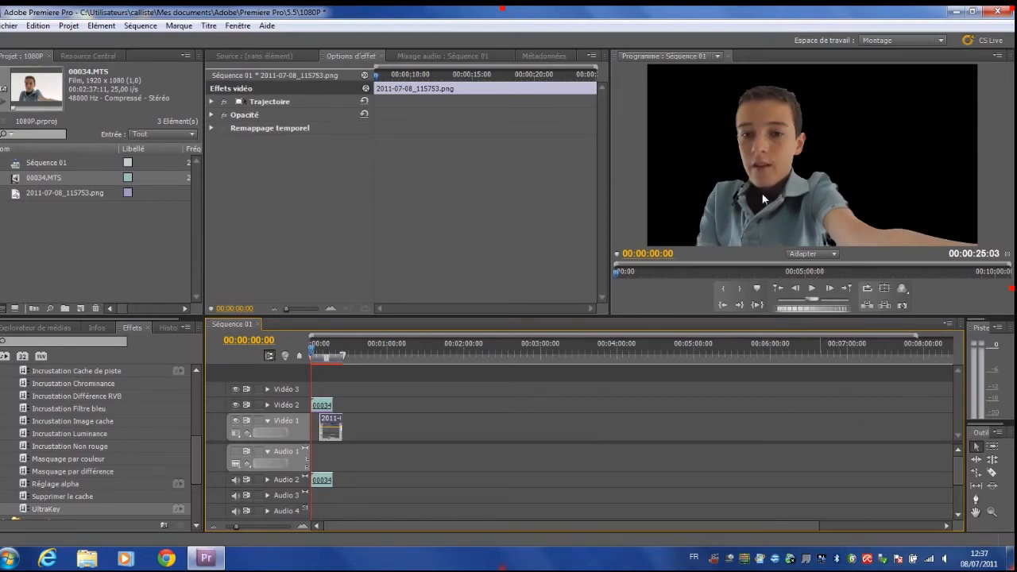
pyautogui.moveTo(313, 349)
pyautogui.mouseDown()
pyautogui.moveTo(343, 354)
pyautogui.moveTo(305, 341)
pyautogui.mouseUp()
pyautogui.moveTo(341, 424); pyautogui.dragTo(321, 421)
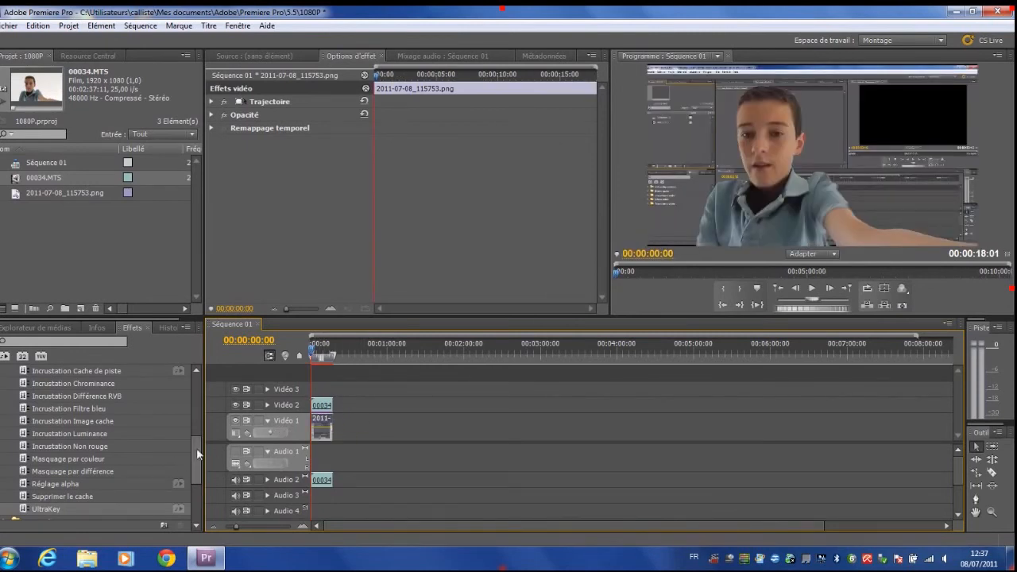
# Find 3D simple among the Perspective video effects and apply it to the 2011-07-08_115753.png clip on Vidéo 1.
pyautogui.scroll(3, 157, 446)
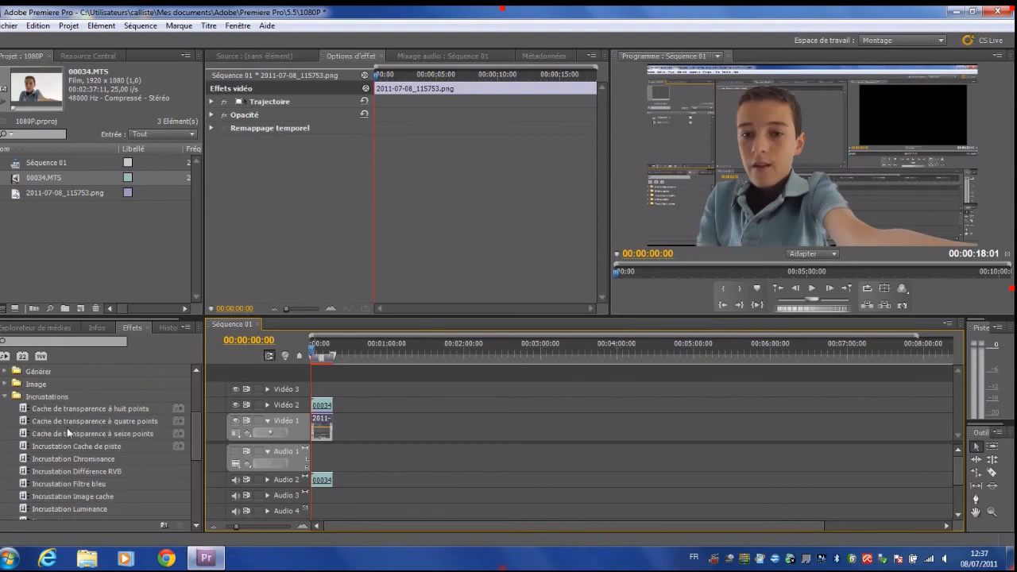
pyautogui.click(3, 396)
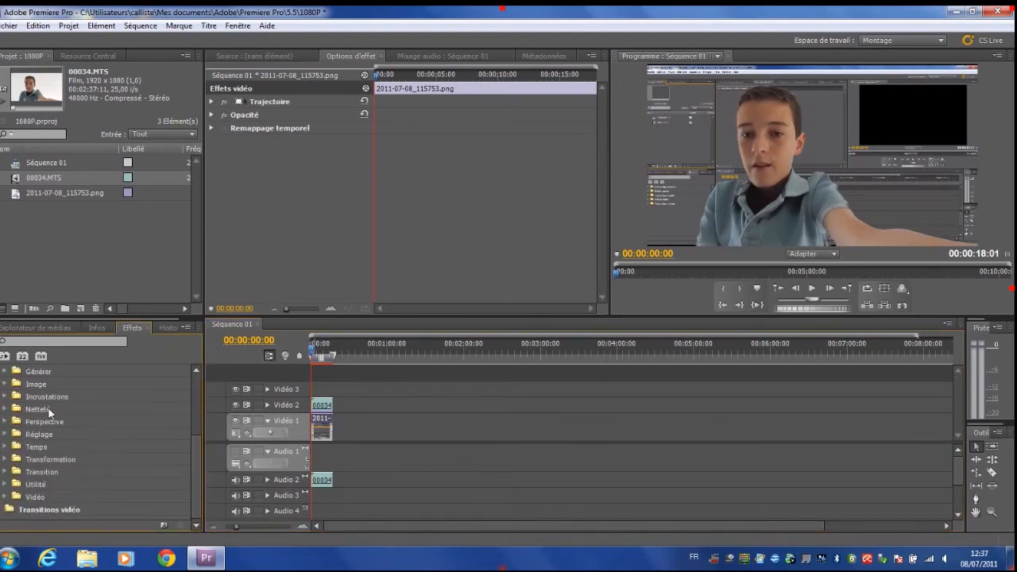
pyautogui.scroll(1, 46, 415)
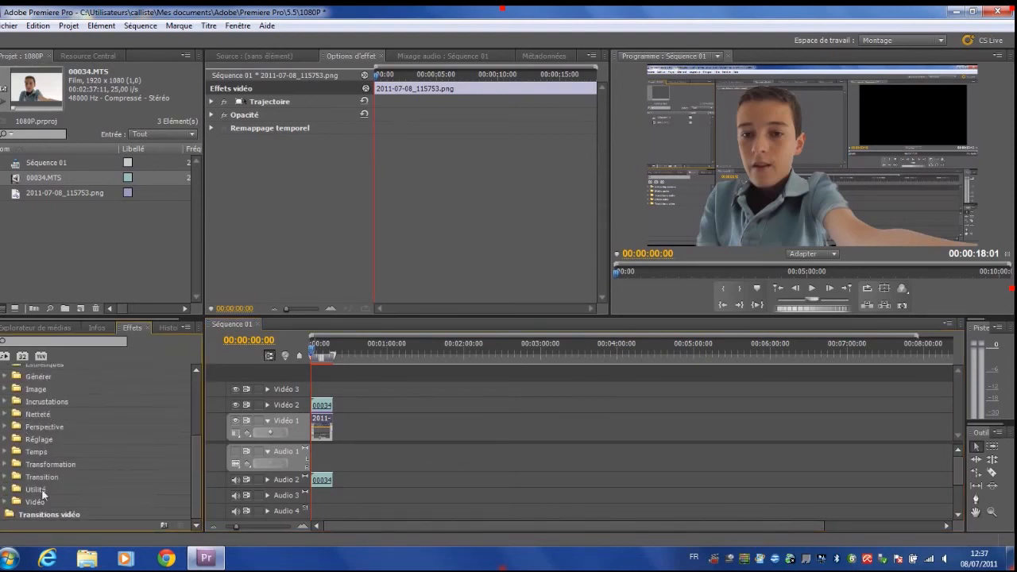
pyautogui.scroll(4, 40, 492)
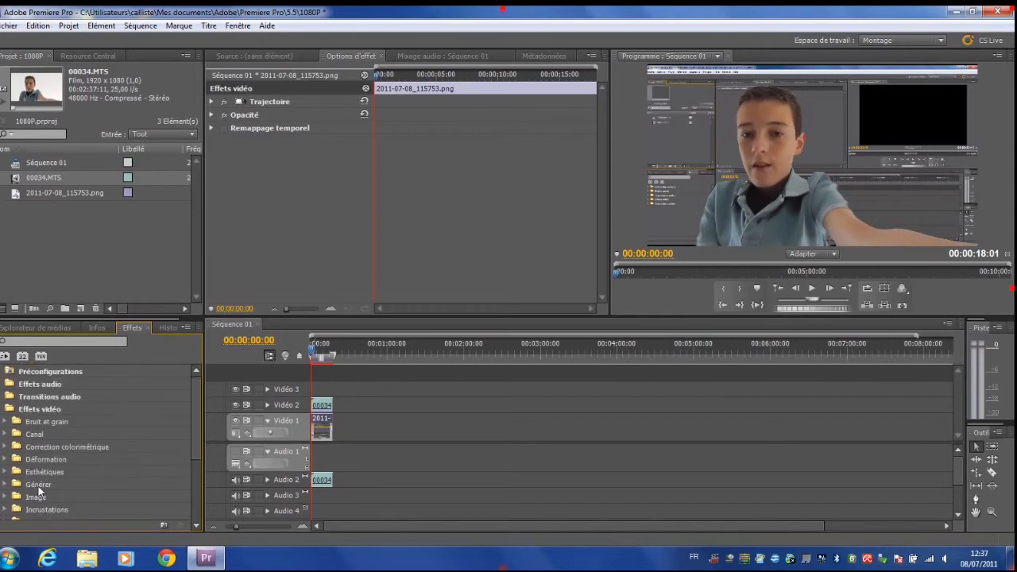
pyautogui.scroll(-3, 40, 486)
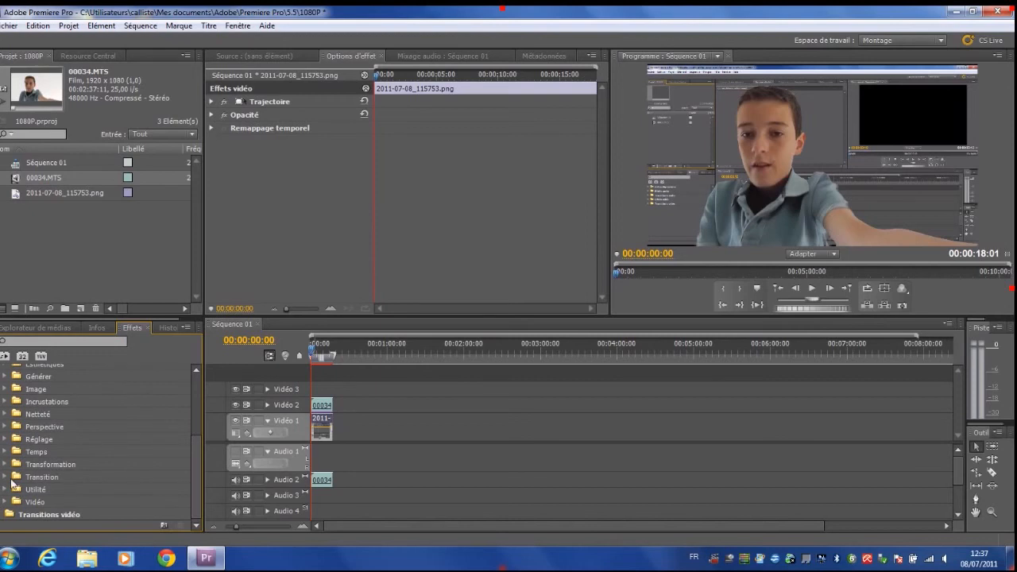
pyautogui.click(6, 402)
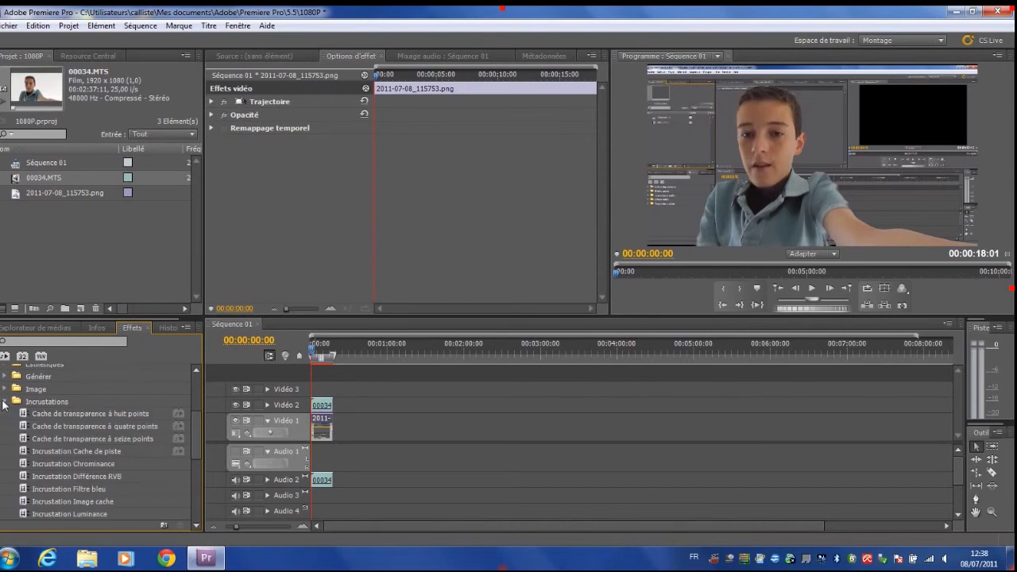
pyautogui.click(5, 402)
pyautogui.click(5, 427)
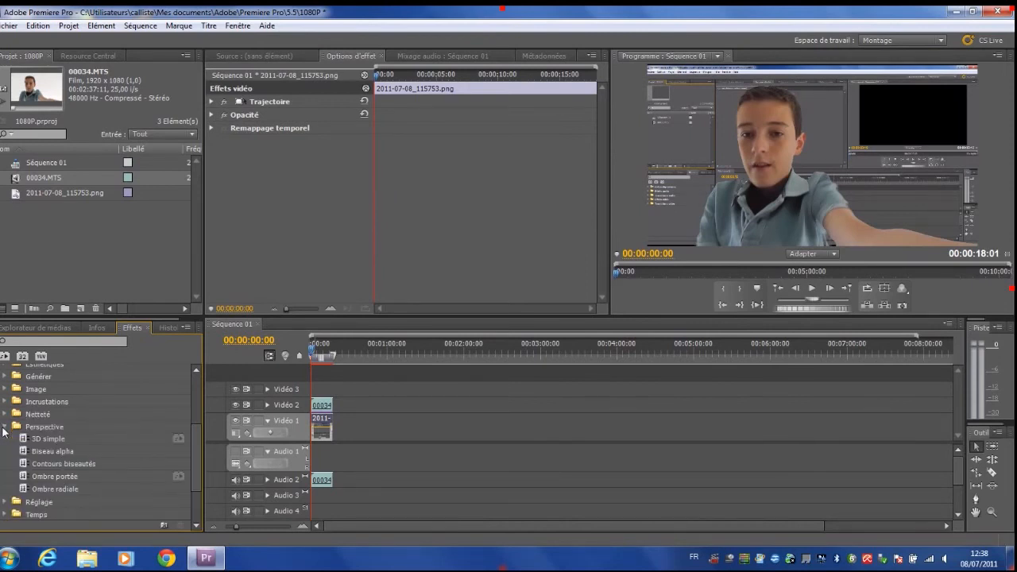
pyautogui.moveTo(47, 443); pyautogui.dragTo(321, 429)
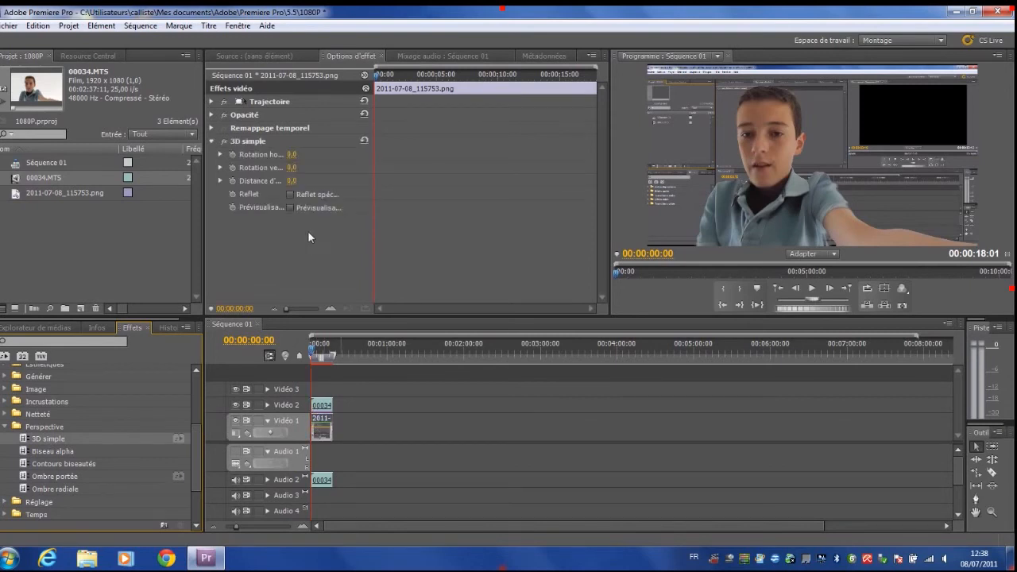
# Enable keyframing for 3D simple's horizontal and vertical rotation, adjust the starting horizontal rotation and set it to 241° at 00:00:01:24.
pyautogui.click(233, 154)
pyautogui.click(233, 167)
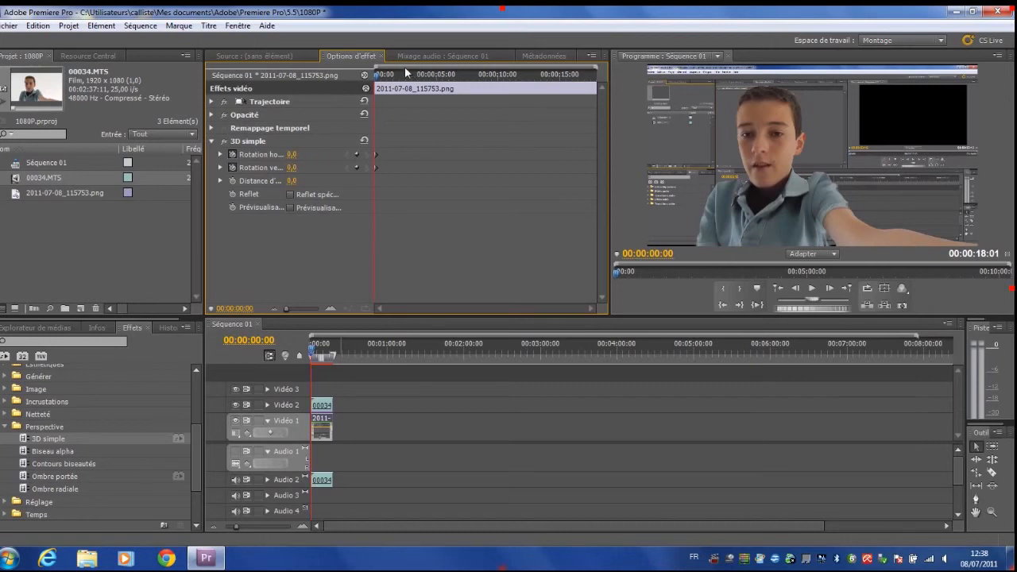
pyautogui.moveTo(291, 155); pyautogui.dragTo(341, 155)
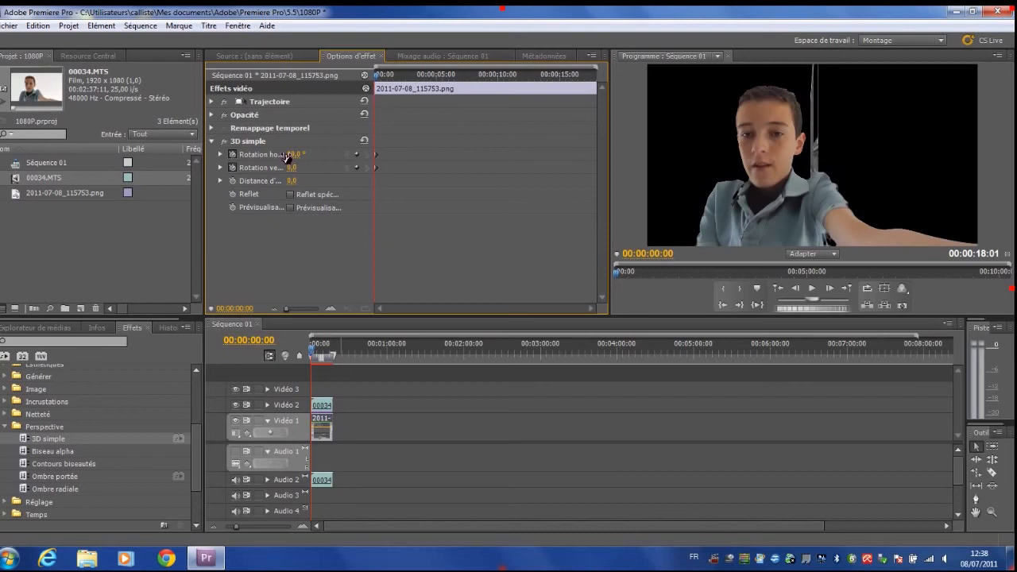
pyautogui.moveTo(374, 76); pyautogui.dragTo(399, 84)
pyautogui.moveTo(294, 154); pyautogui.dragTo(415, 154)
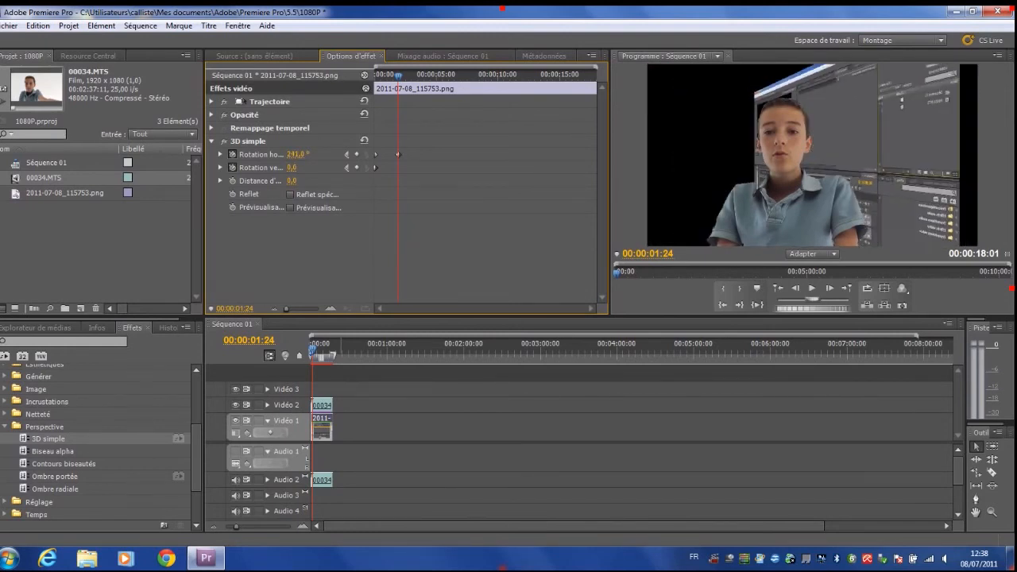
# Add further increasing horizontal rotation keyframes, including 1x185° at 00:00:07:03 and 2x18° at 00:00:10:13.
pyautogui.moveTo(399, 87); pyautogui.dragTo(433, 93)
pyautogui.moveTo(296, 154); pyautogui.dragTo(352, 154)
pyautogui.moveTo(429, 77); pyautogui.dragTo(462, 82)
pyautogui.moveTo(288, 155); pyautogui.dragTo(348, 154)
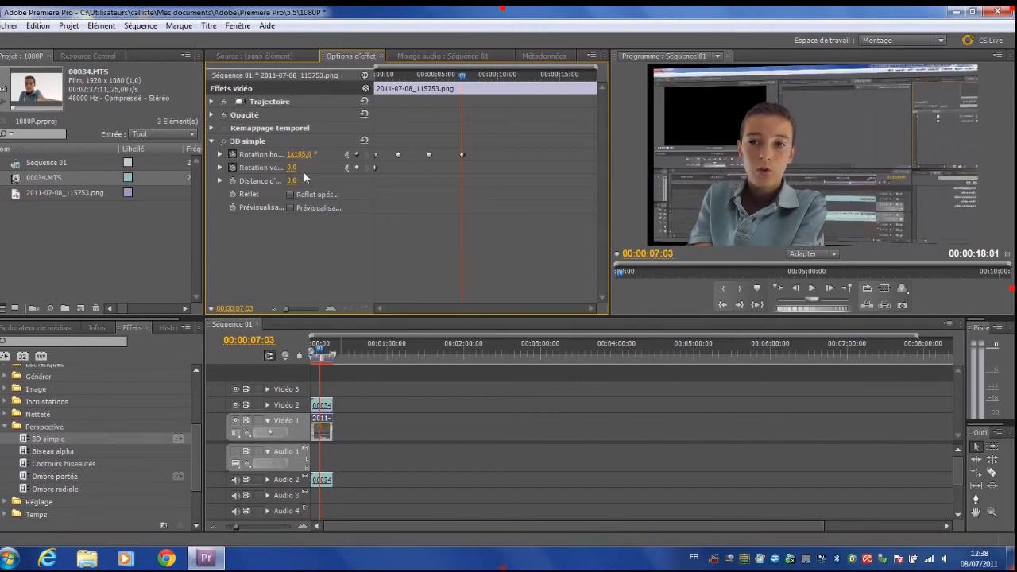
pyautogui.moveTo(461, 76); pyautogui.dragTo(504, 78)
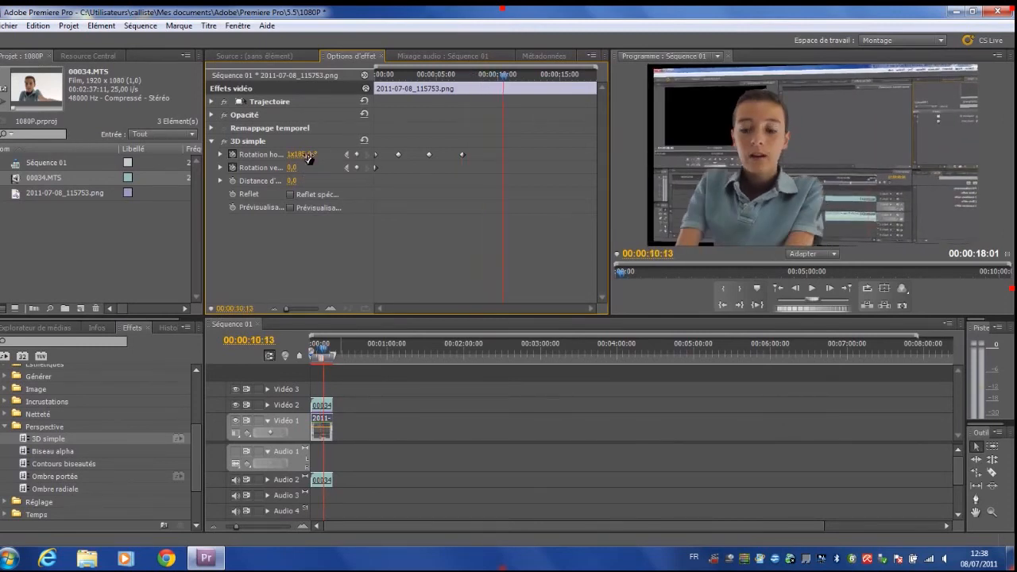
pyautogui.moveTo(303, 154); pyautogui.dragTo(430, 127)
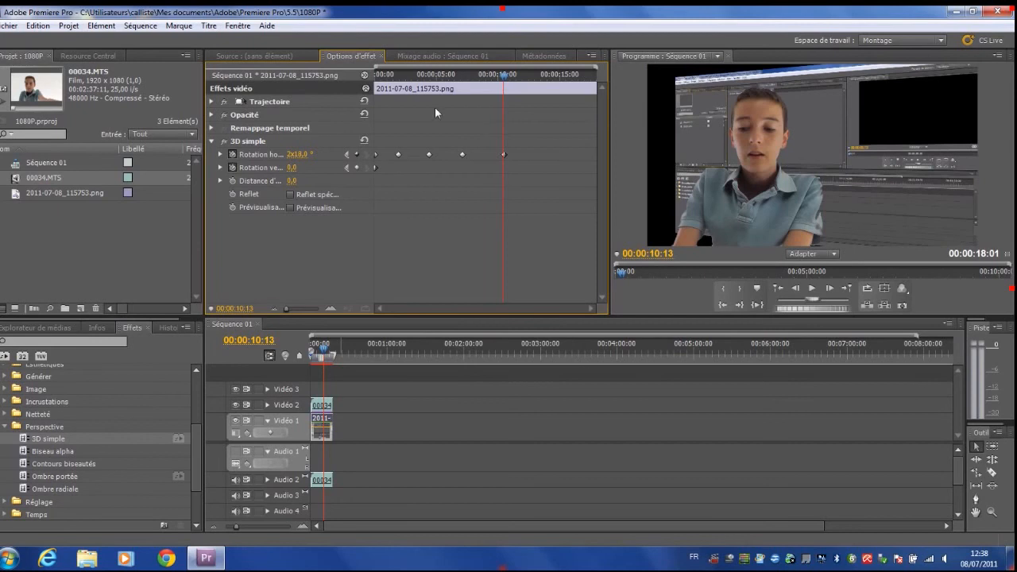
# Keyframe the image's vertical rotation to 55° at 00:00:01:00 and 0° at 00:00:02:02.
pyautogui.moveTo(511, 78); pyautogui.dragTo(386, 80)
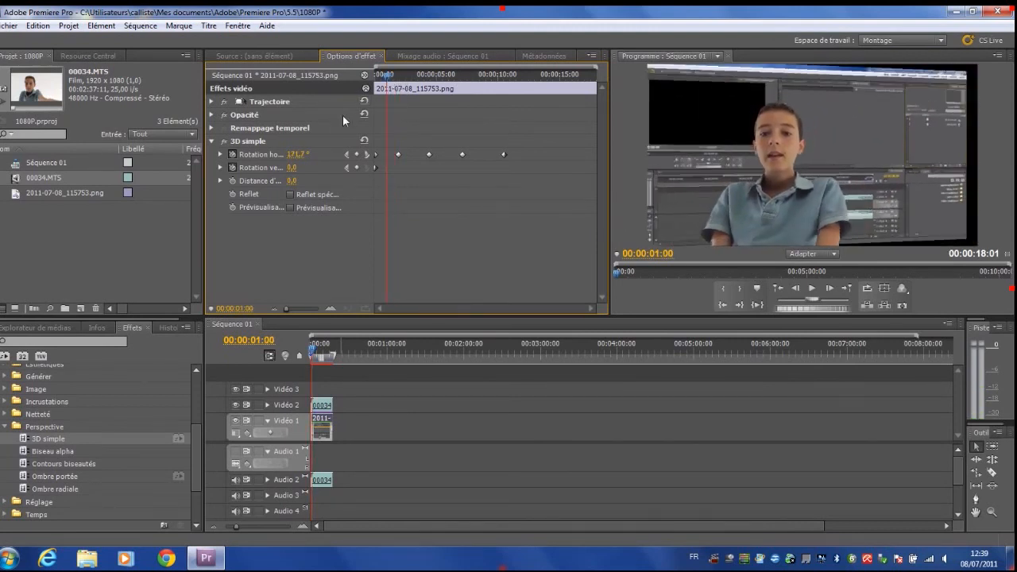
pyautogui.moveTo(294, 167); pyautogui.dragTo(342, 141)
pyautogui.moveTo(386, 74); pyautogui.dragTo(403, 79)
pyautogui.click(296, 168)
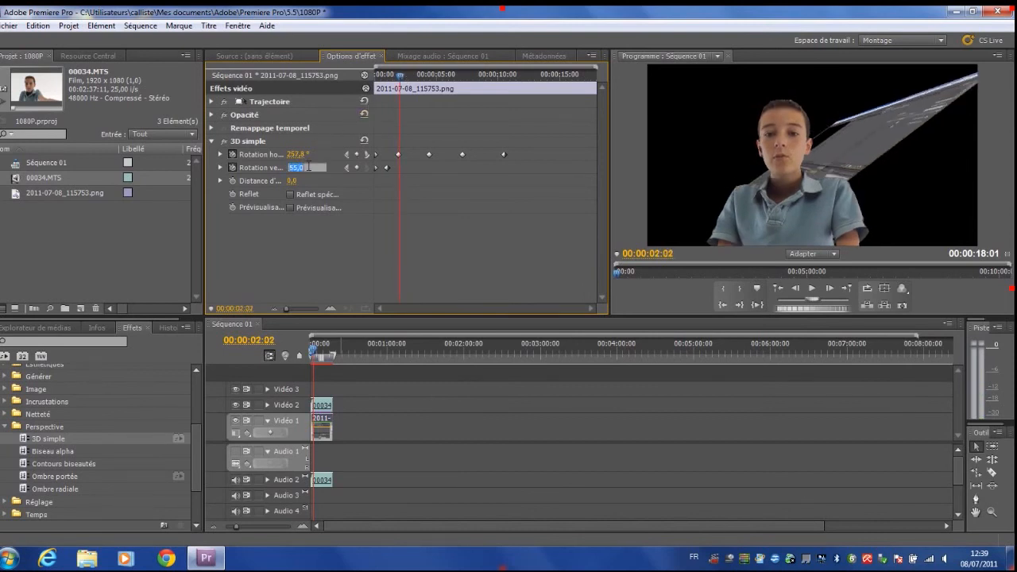
pyautogui.write('0')
# Keyframe the image's vertical rotation to 78° at 00:00:03:07 and 0° at 00:00:04:13.
pyautogui.moveTo(402, 77)
pyautogui.mouseDown()
pyautogui.moveTo(426, 76)
pyautogui.moveTo(413, 76)
pyautogui.mouseUp()
pyautogui.moveTo(301, 166); pyautogui.dragTo(363, 165)
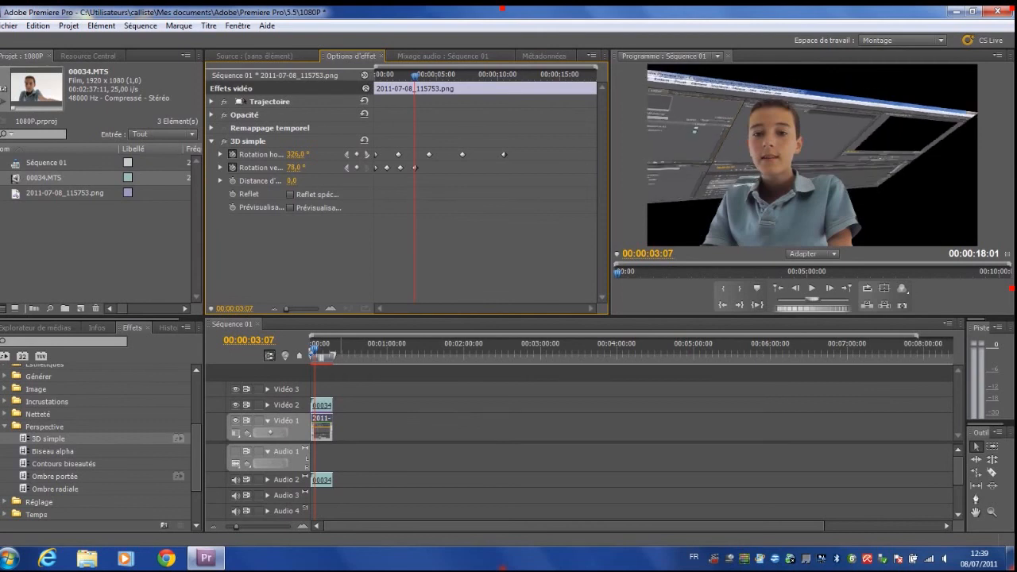
pyautogui.moveTo(417, 76); pyautogui.dragTo(432, 80)
pyautogui.click(292, 168)
pyautogui.write('0')
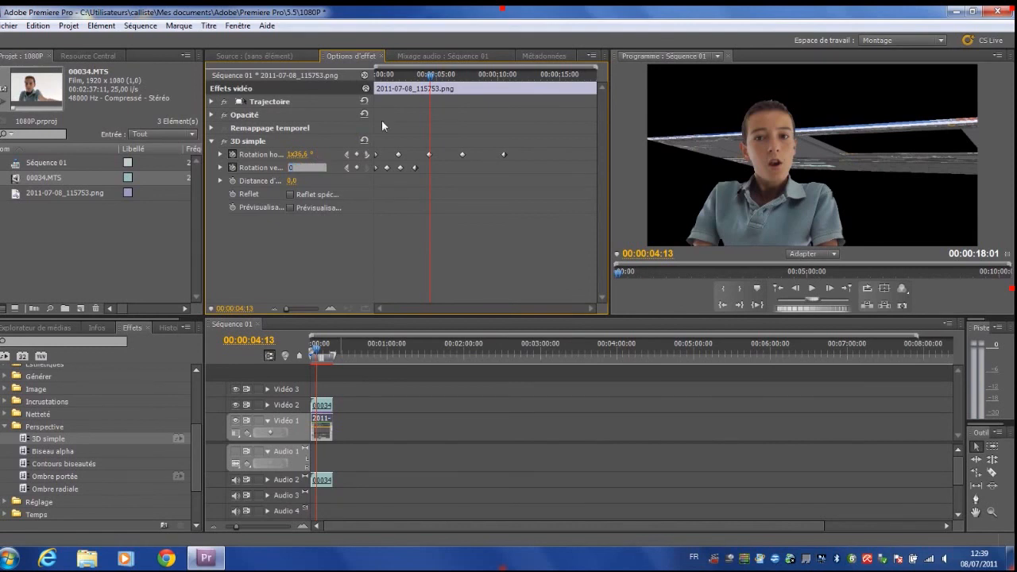
# Tilt the image with a vertical rotation keyframe at 00:00:05:21 and set the rotation back to 0° at 00:00:07:05.
pyautogui.moveTo(431, 76); pyautogui.dragTo(465, 87)
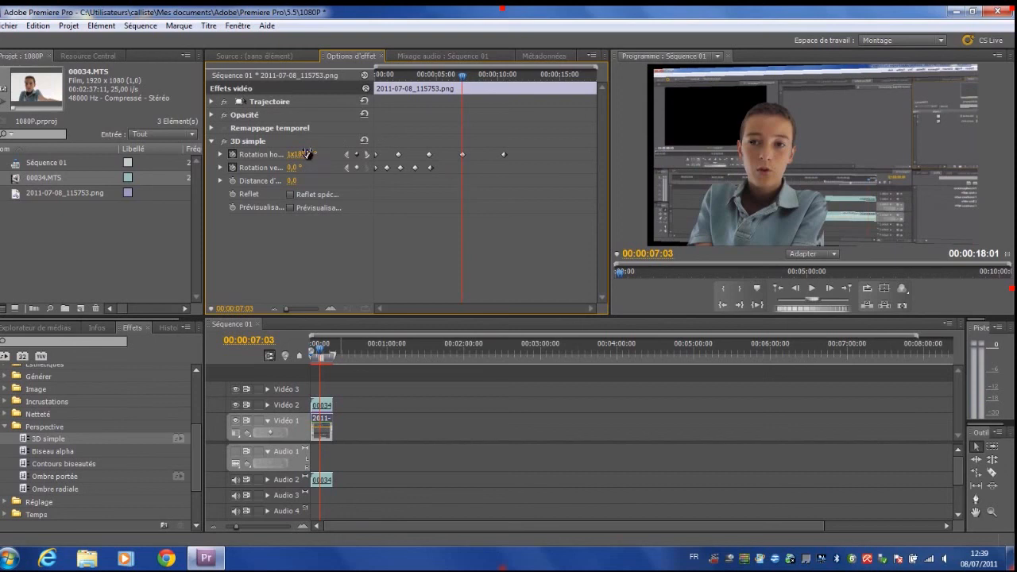
pyautogui.moveTo(465, 77); pyautogui.dragTo(446, 77)
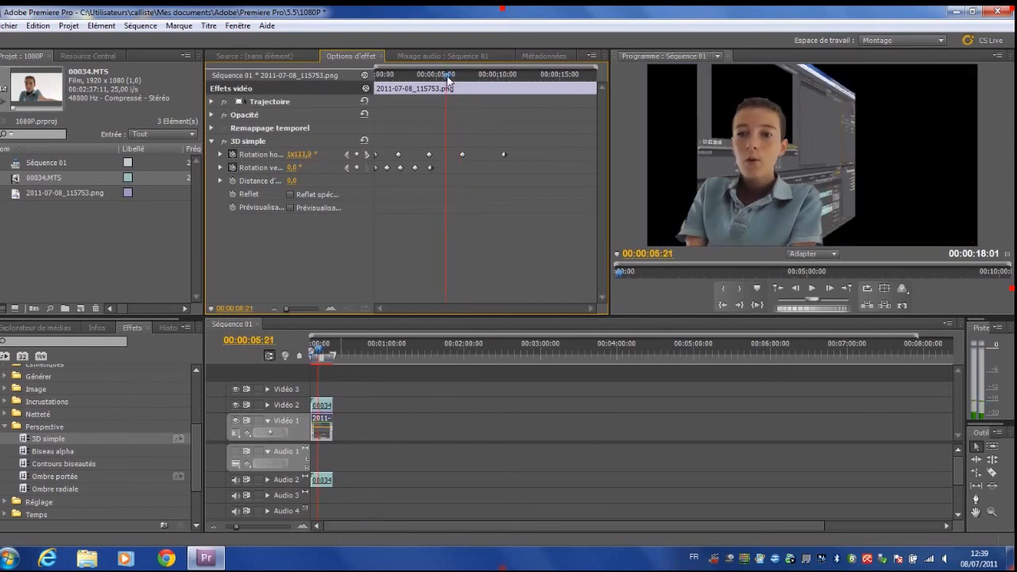
pyautogui.moveTo(292, 167); pyautogui.dragTo(321, 167)
pyautogui.moveTo(454, 74); pyautogui.dragTo(462, 74)
pyautogui.click(294, 168)
pyautogui.write('0')
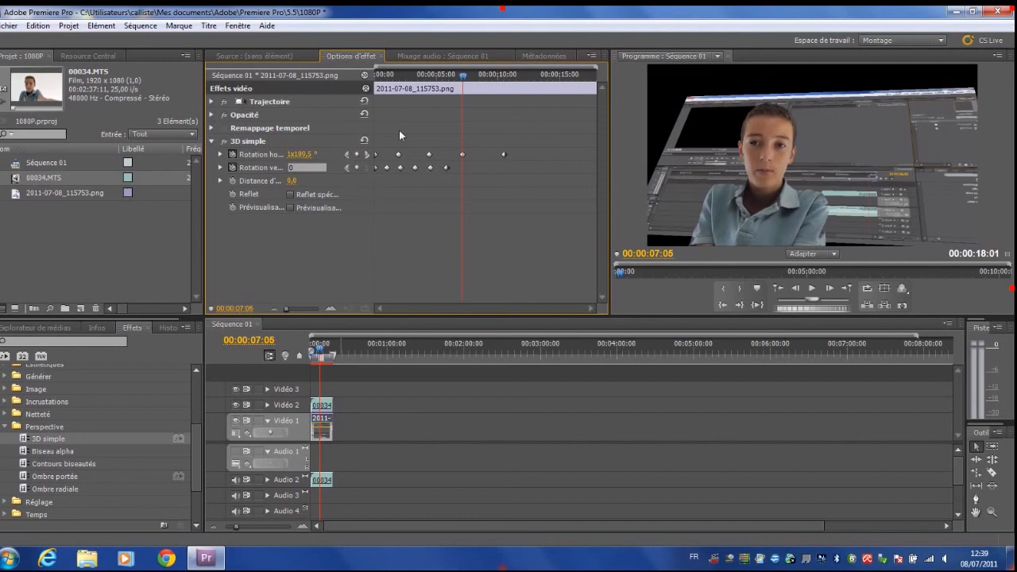
# Set the image's horizontal rotation to 80° at 00:00:13:13.
pyautogui.moveTo(464, 75); pyautogui.dragTo(544, 94)
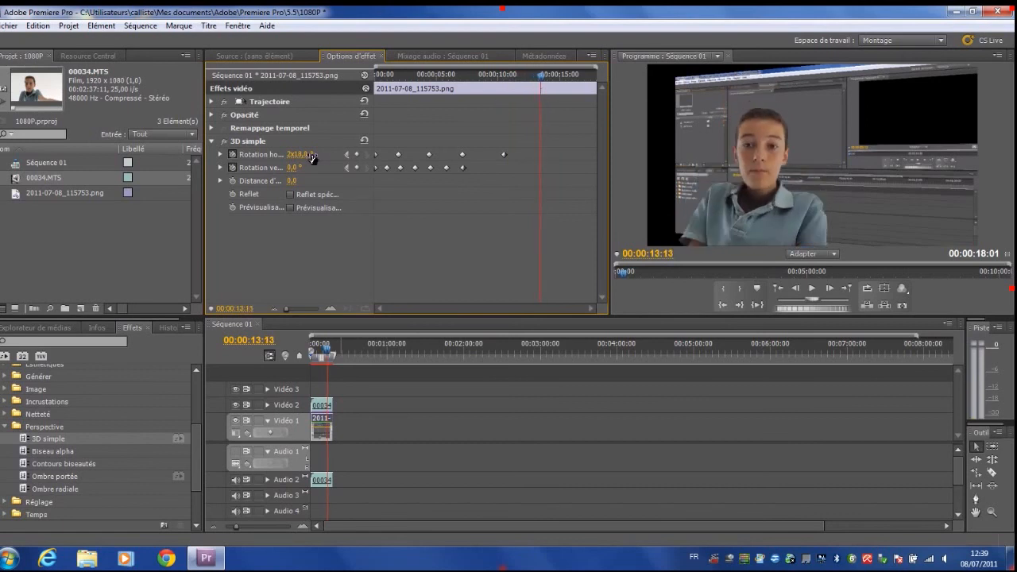
pyautogui.click(301, 154)
pyautogui.write('80')
pyautogui.press('Return')
# Play the sequence from its start to check the rotating image behind the person, stopping after about six seconds.
pyautogui.click(778, 288)
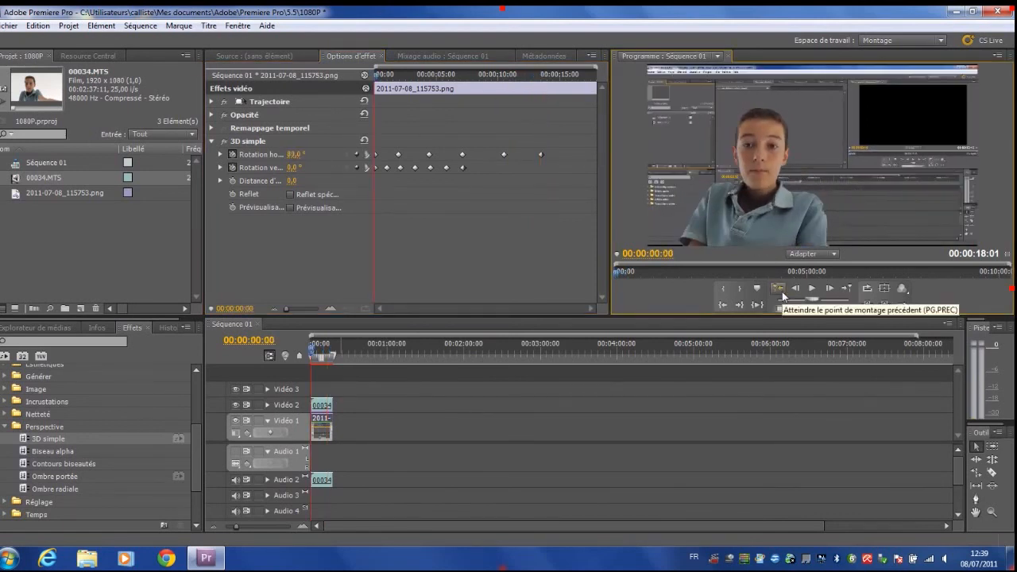
pyautogui.click(812, 290)
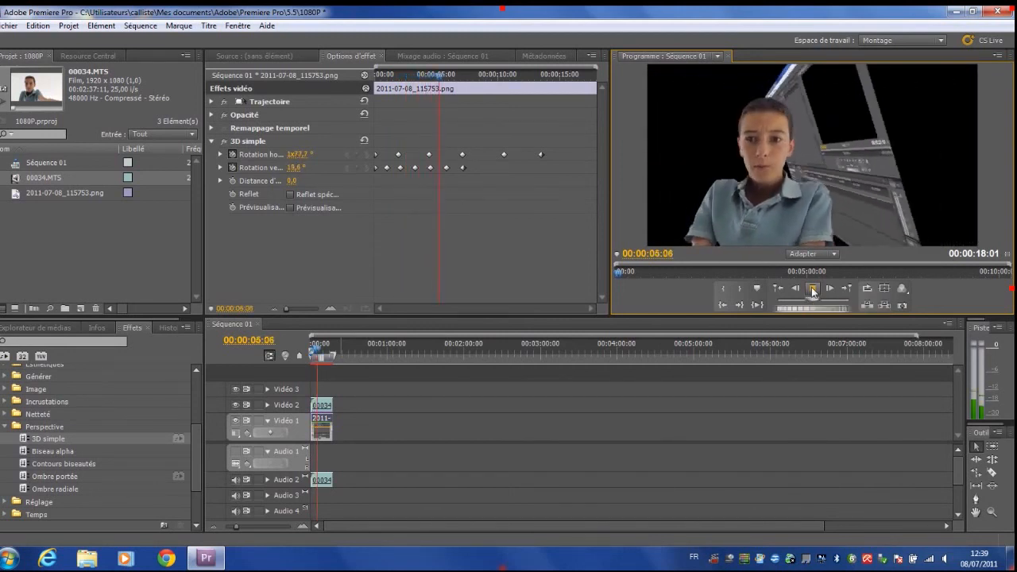
pyautogui.click(811, 287)
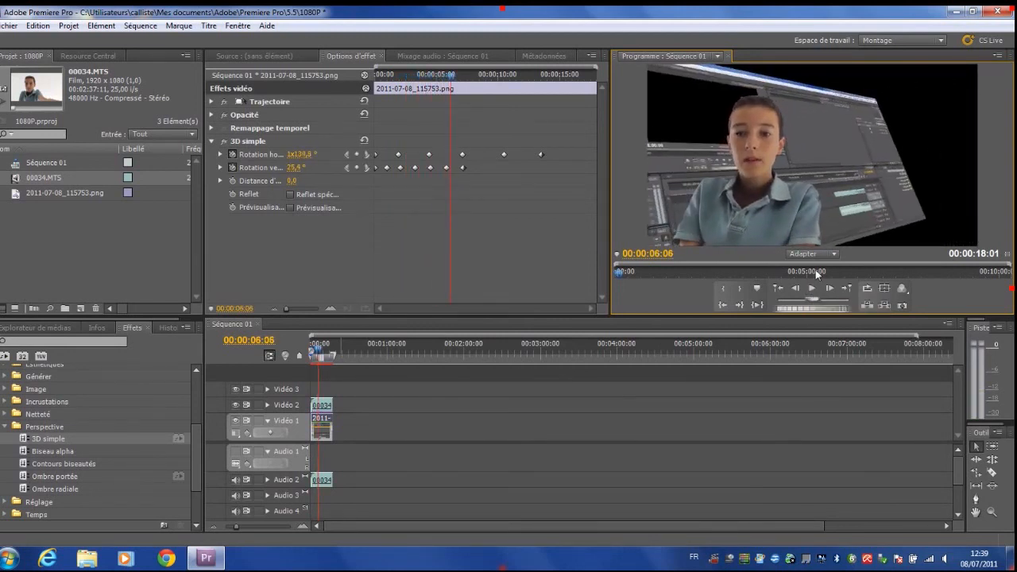